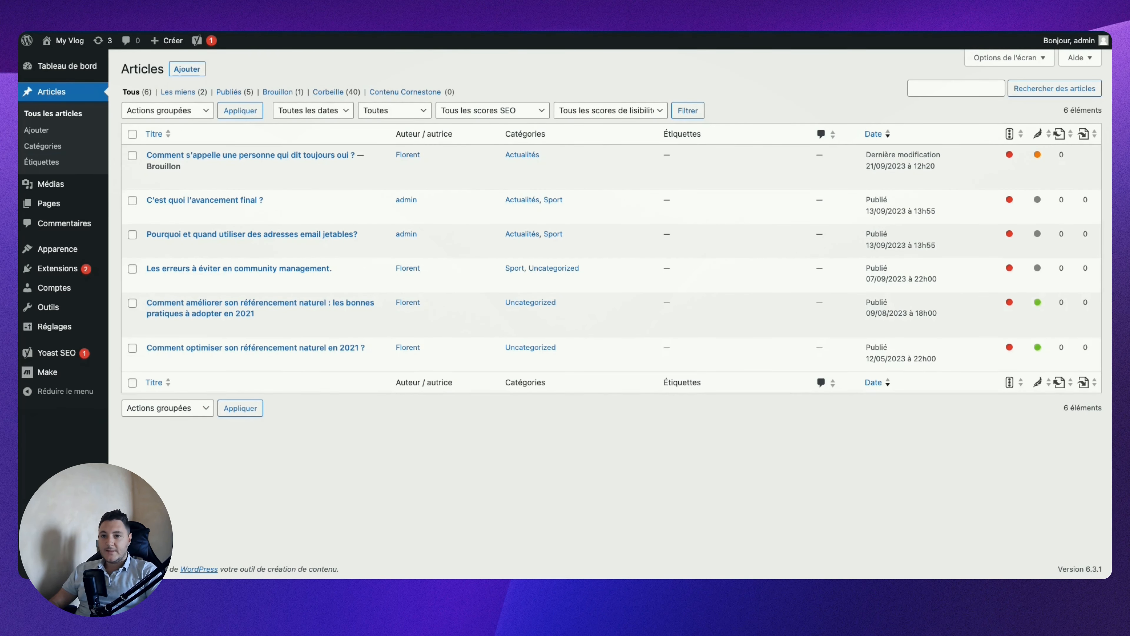
Step: Open the WordPress site's XML sitemap index at wordpress.brainbot.fr/sitemap.xml
type("si")
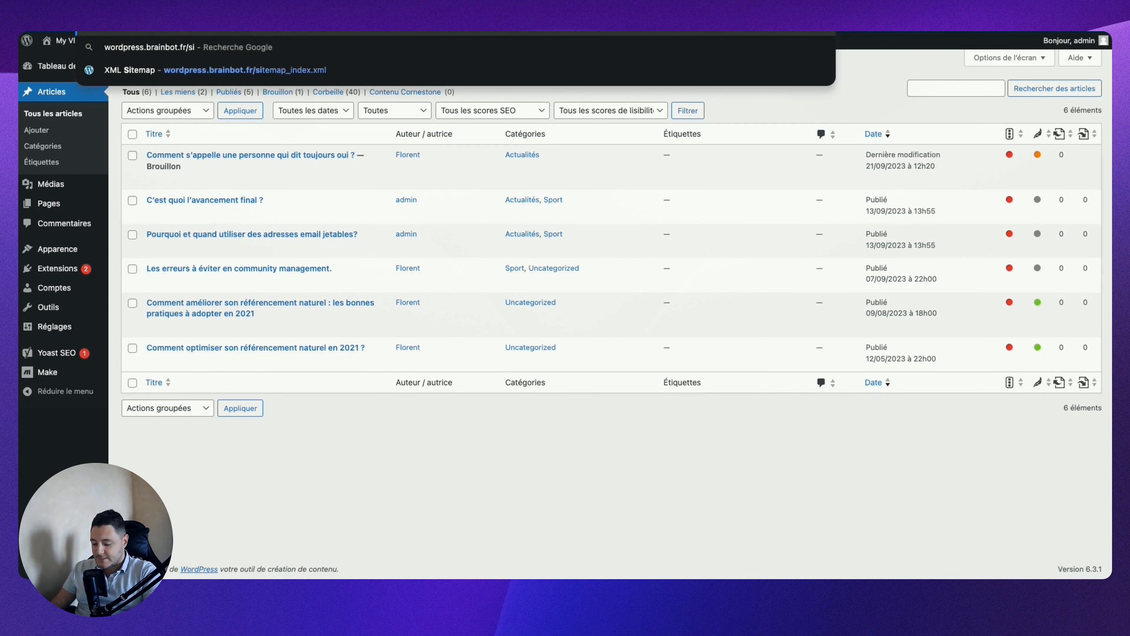
type("temap.xml")
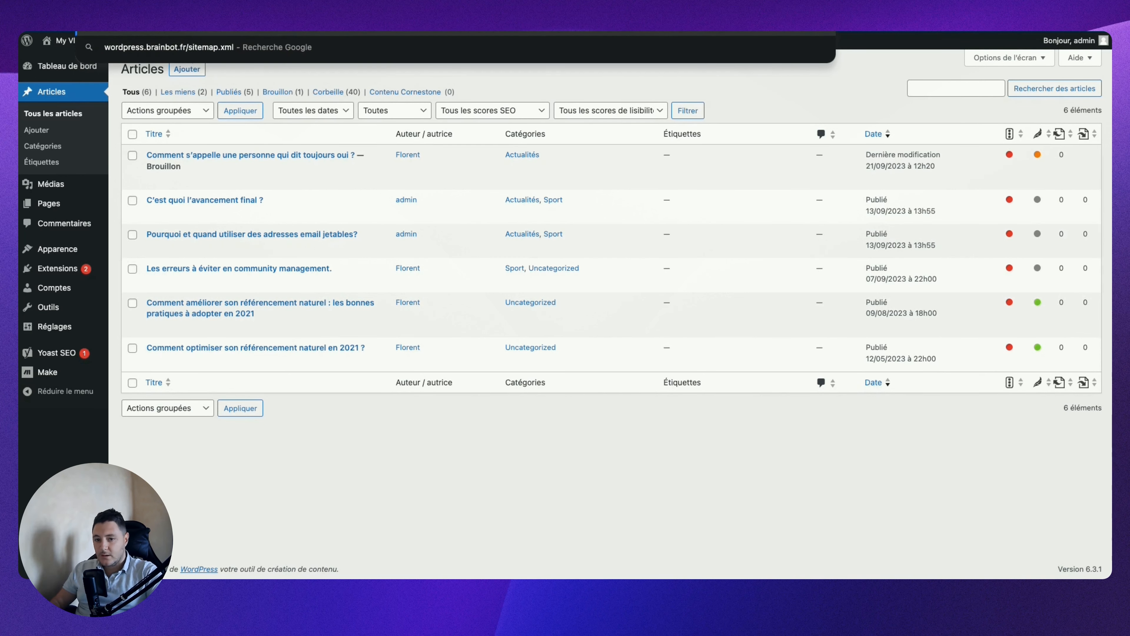
key("Return")
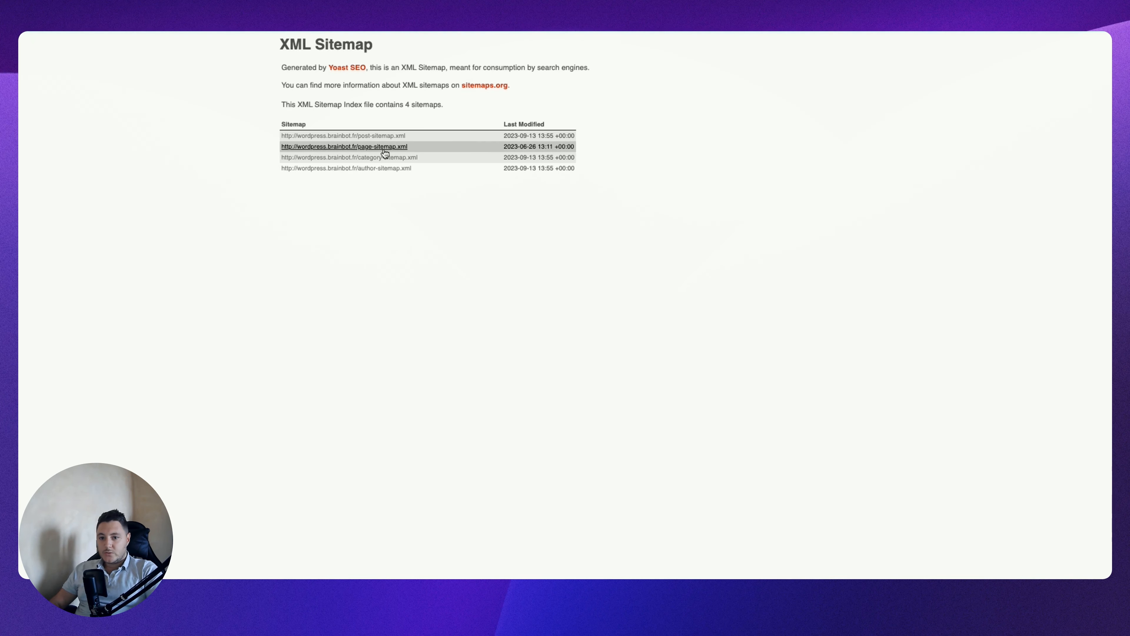
left_click(385, 149)
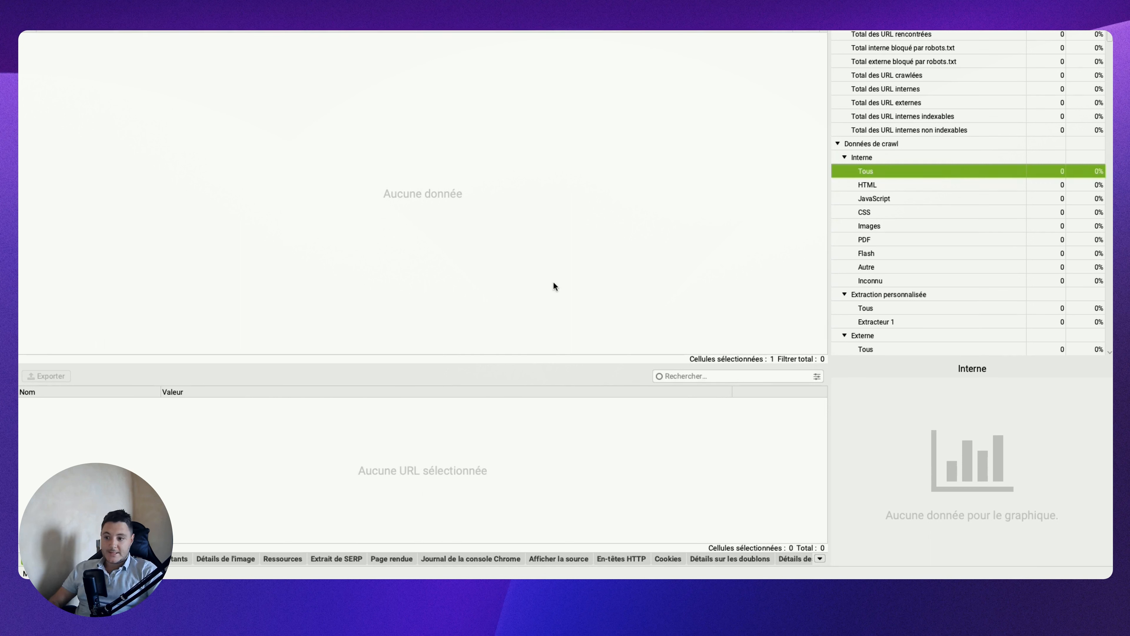
Step: Switch to Screaming Frog SEO Spider and view the API access integrations, such as Google Search Console
left_click(484, 266)
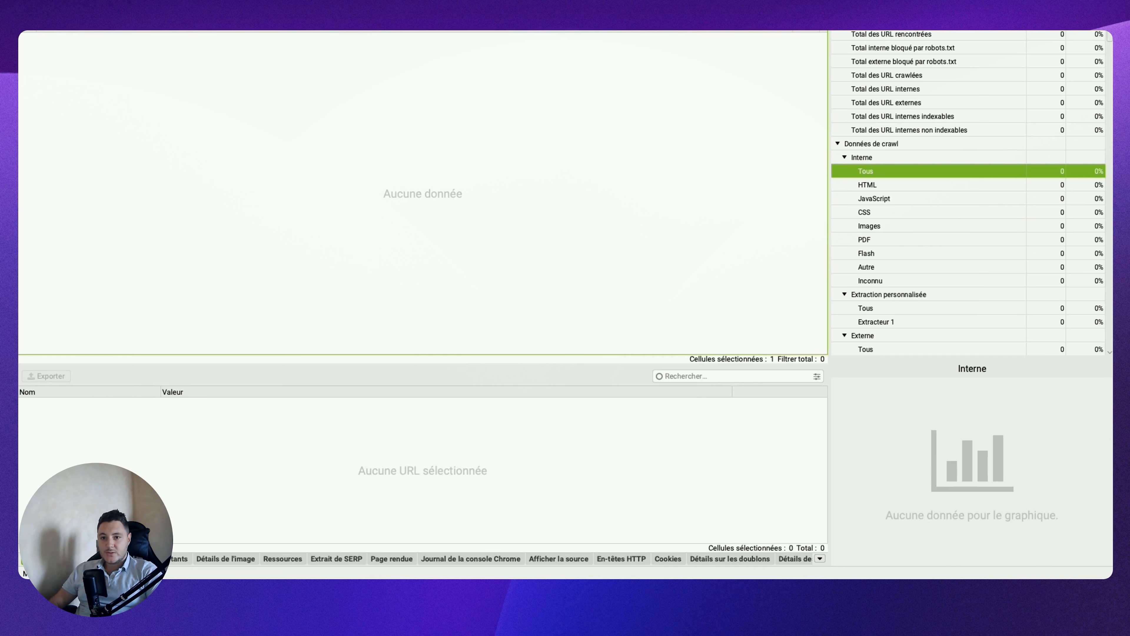
left_click(272, 31)
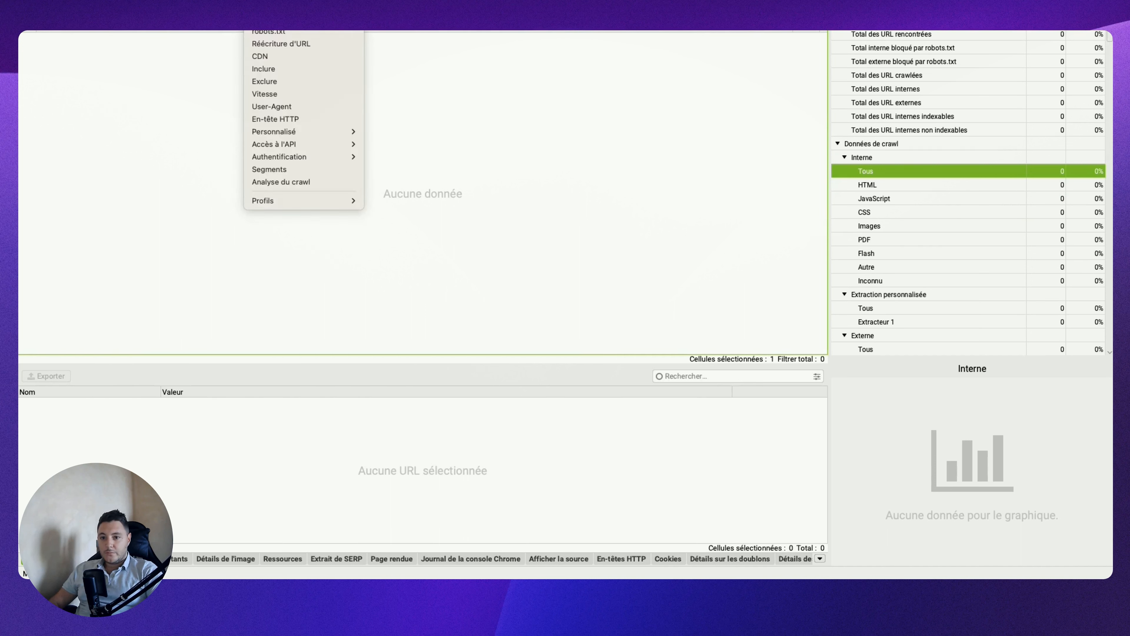
mouse_move(290, 144)
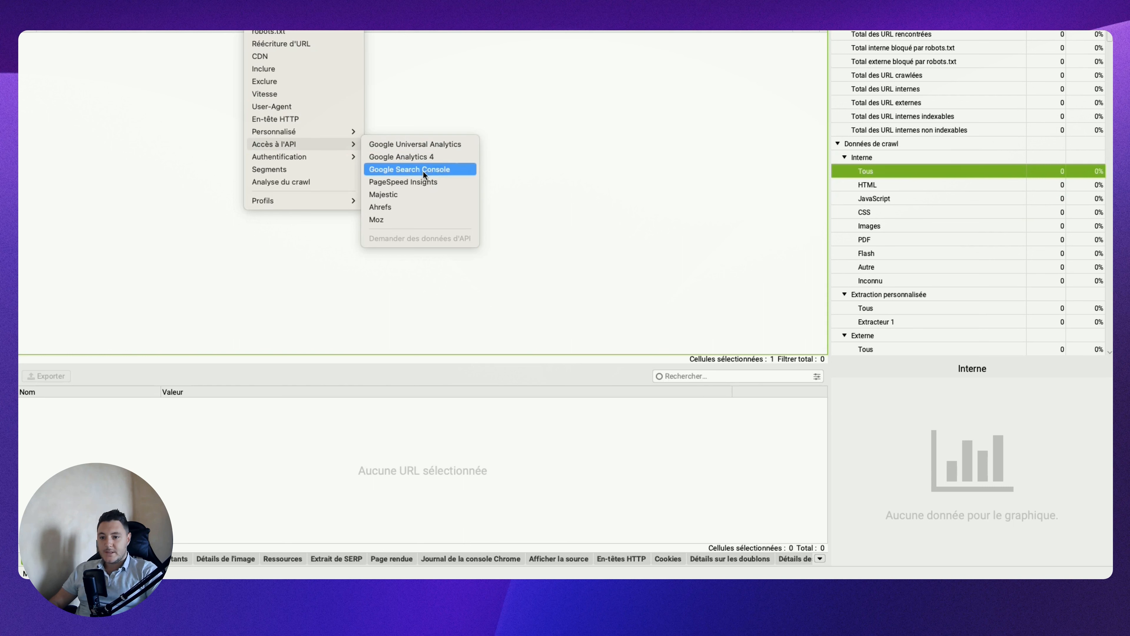
left_click(552, 224)
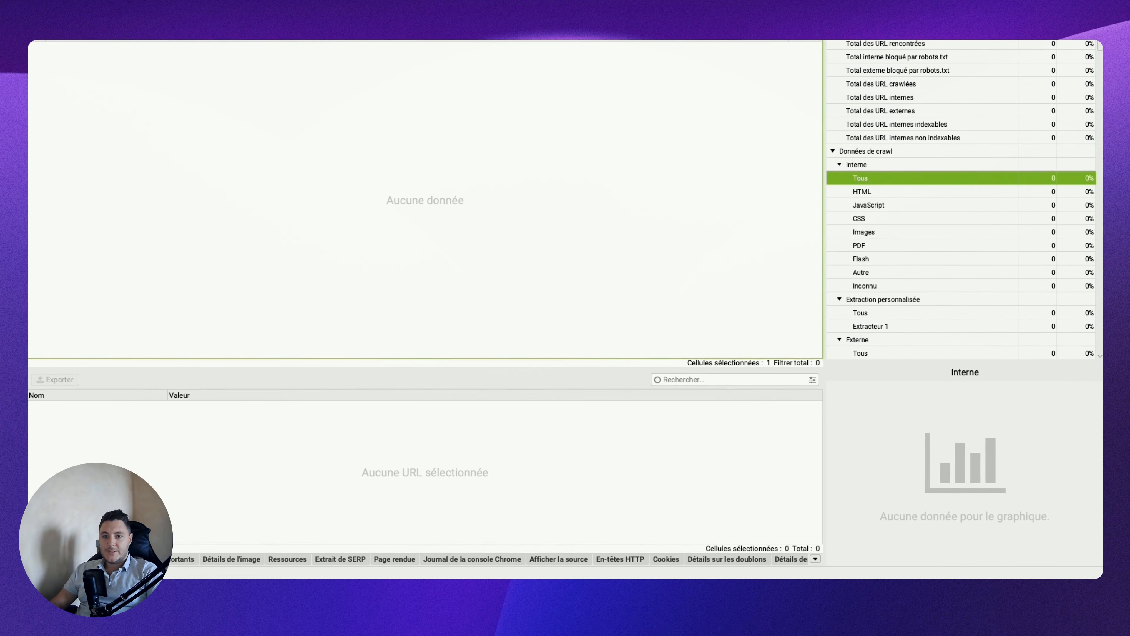
left_click(436, 40)
left_click(414, 53)
type("w")
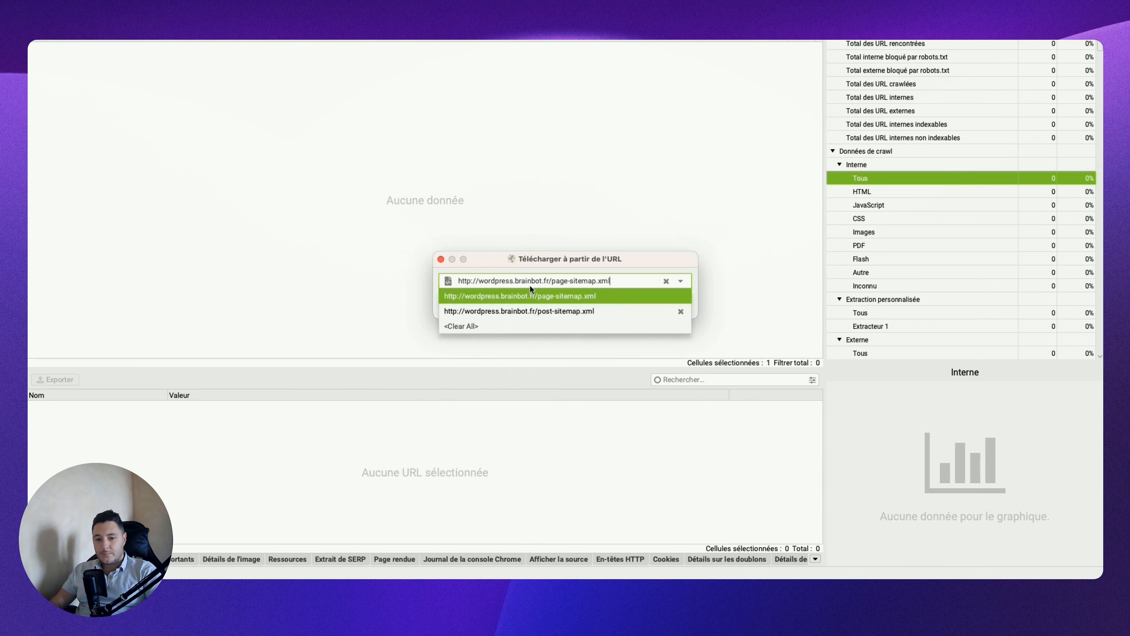
left_click(623, 296)
left_click(684, 310)
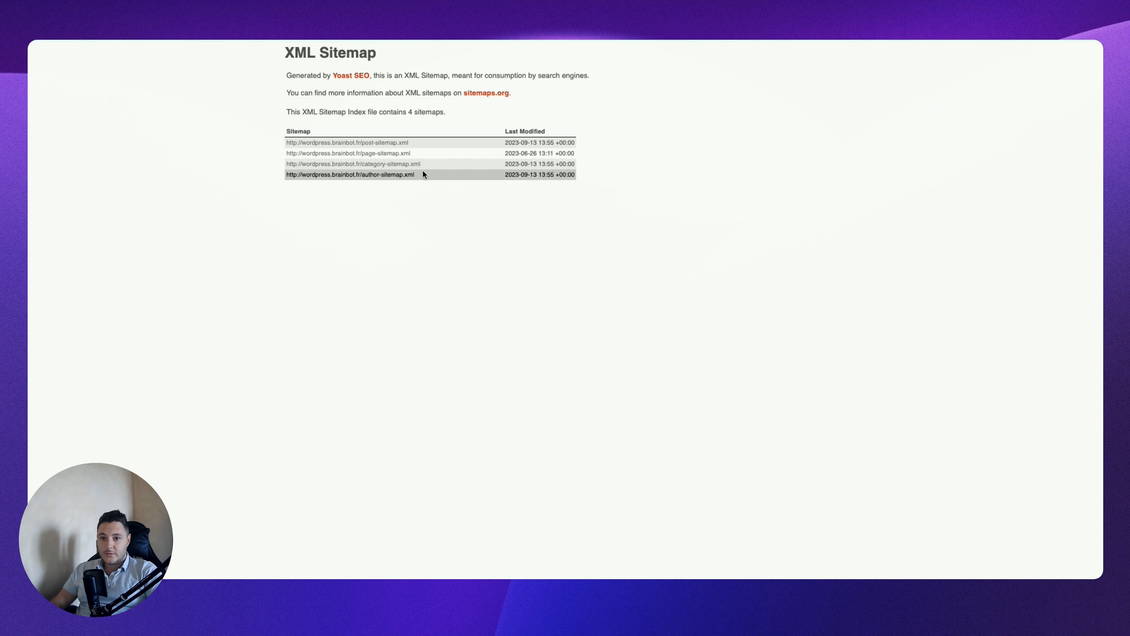
left_click(386, 142)
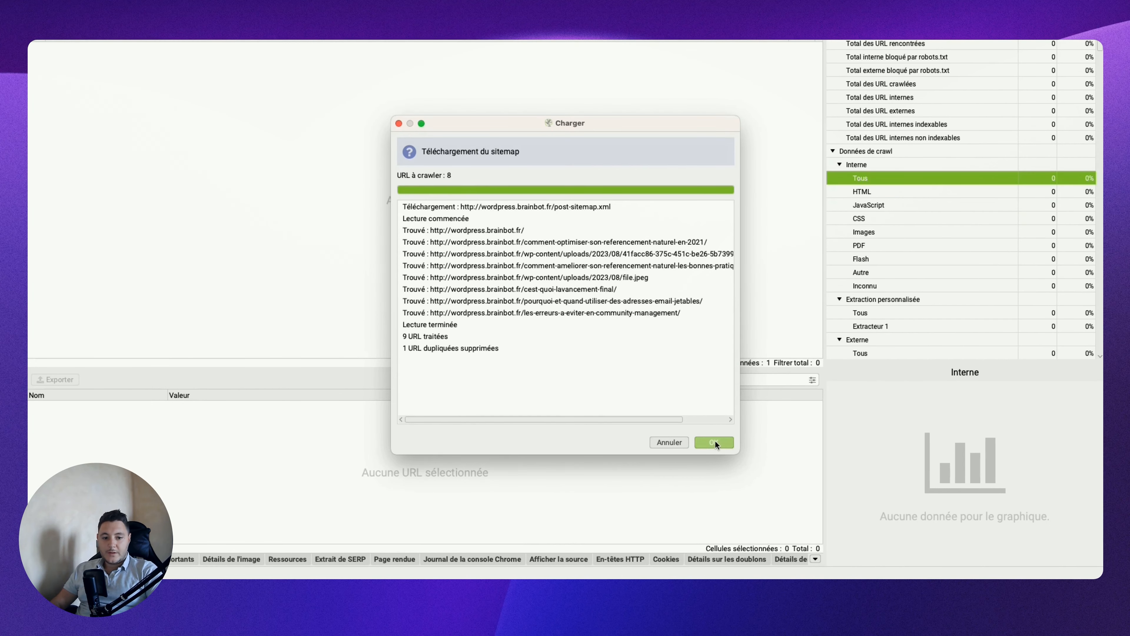
left_click(714, 442)
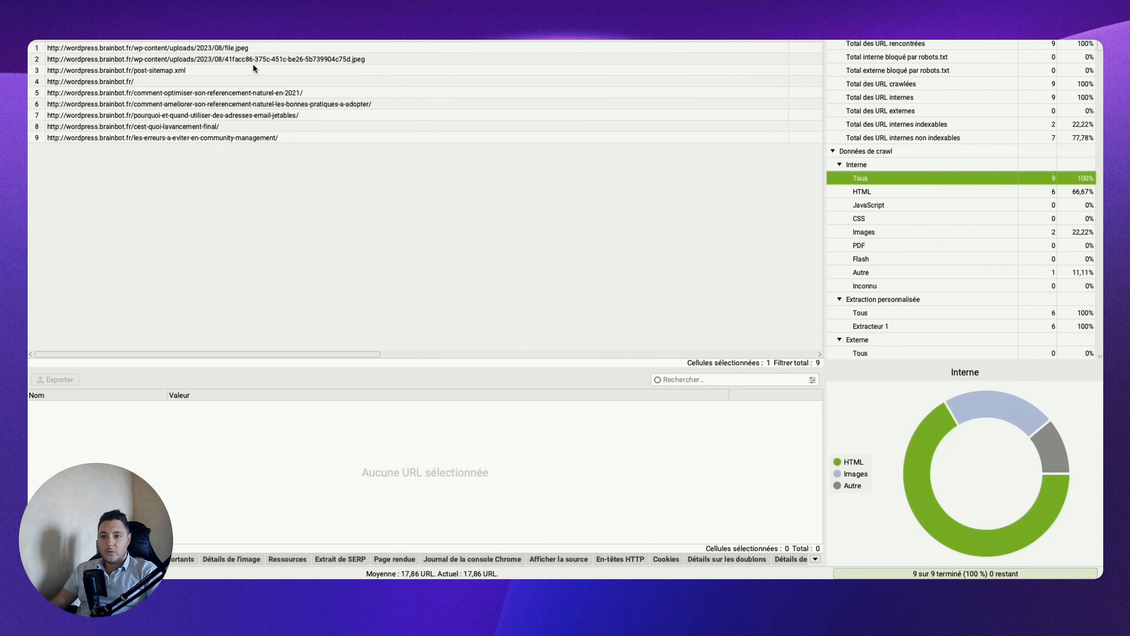
Step: Narrow the crawl results to the HTML pages and select their URLs
left_click(52, 36)
left_click(52, 44)
left_click_drag(234, 48, 217, 101)
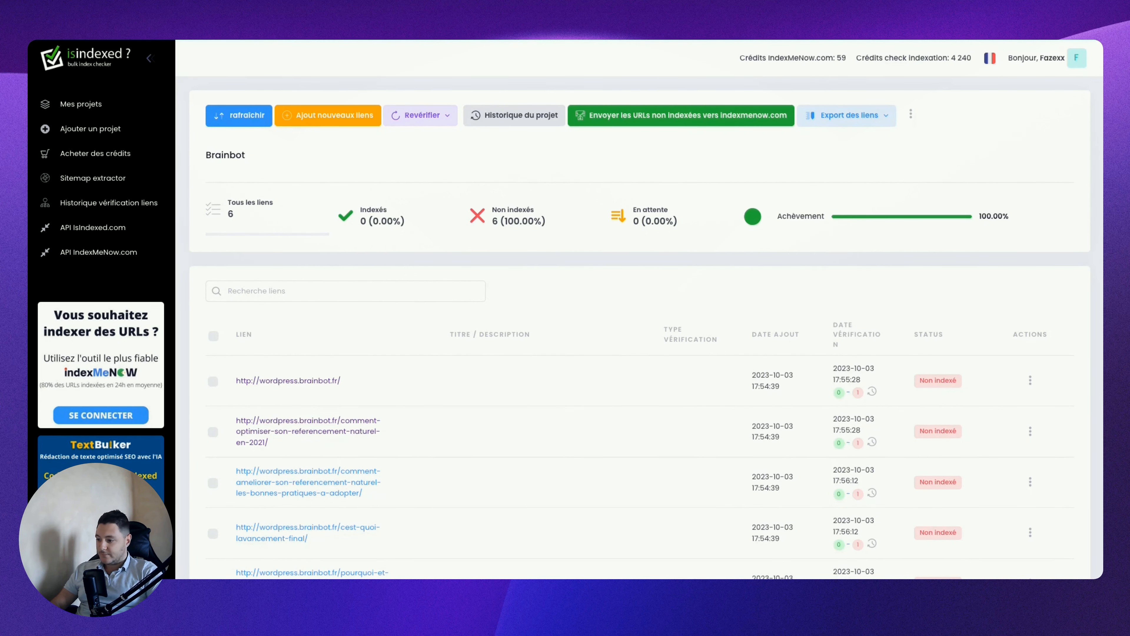
Step: In isindexed, review the Brainbot project's index status and export all its links as CSV
scroll(868, 425, "down", 2)
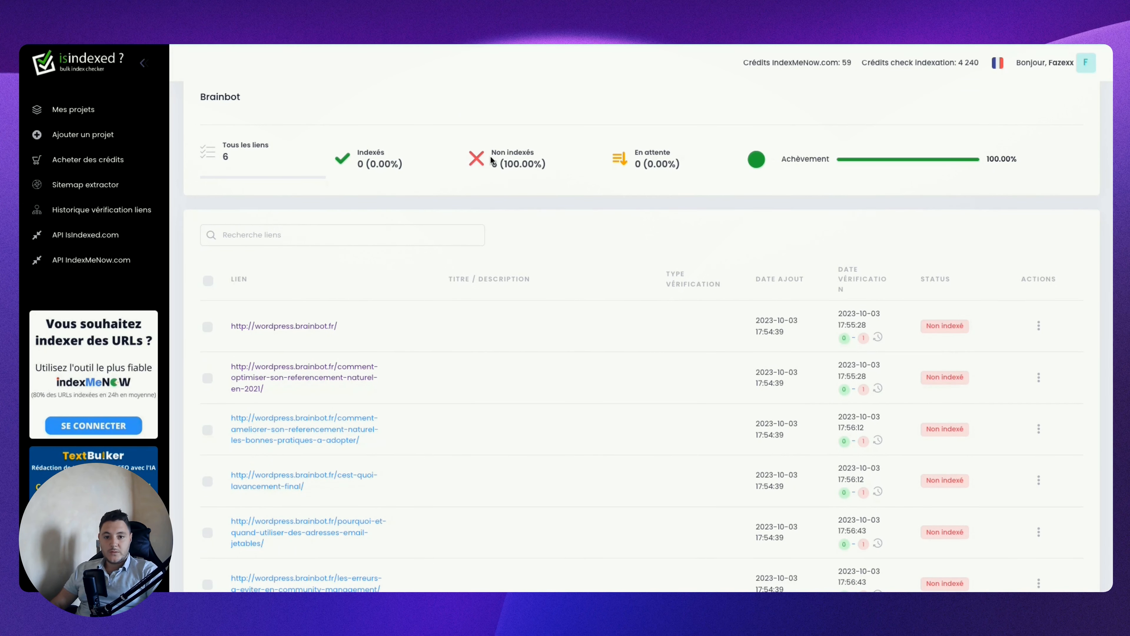
scroll(492, 161, "up", 2)
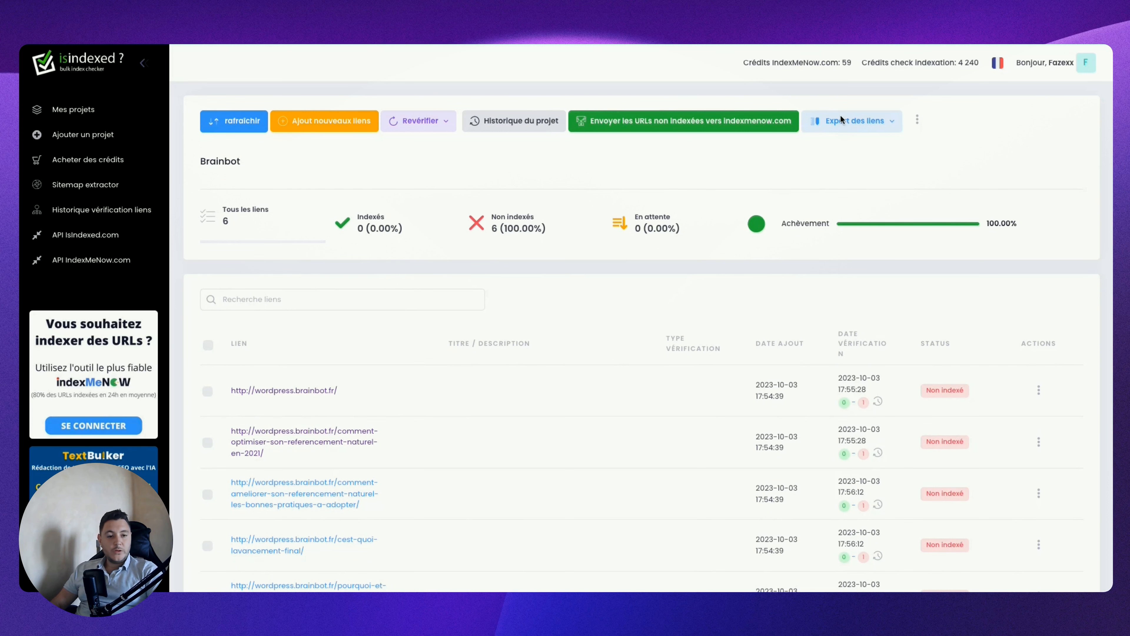
left_click(871, 121)
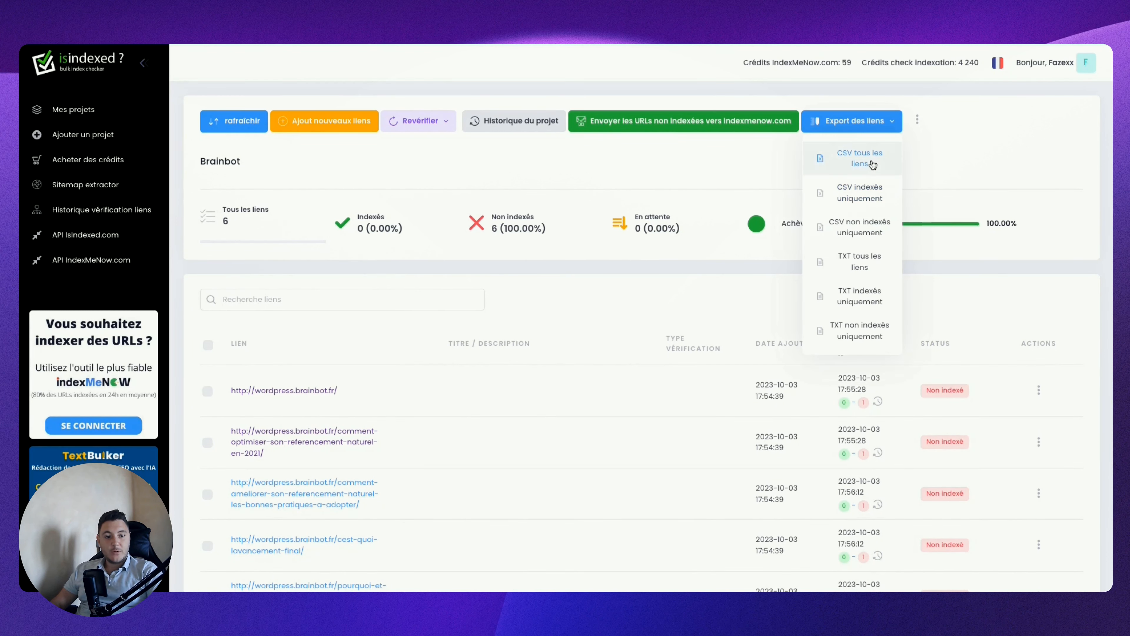
left_click(872, 165)
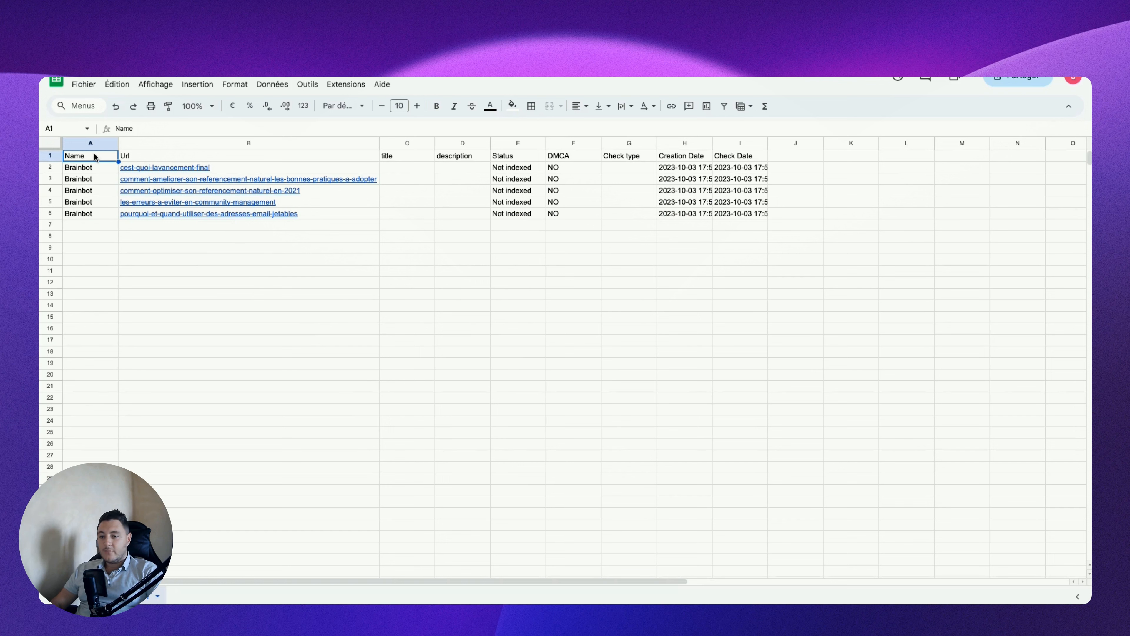
Step: In the Google Sheets file of exported links, examine the article slugs in the Url column and their link targets
left_click(388, 355)
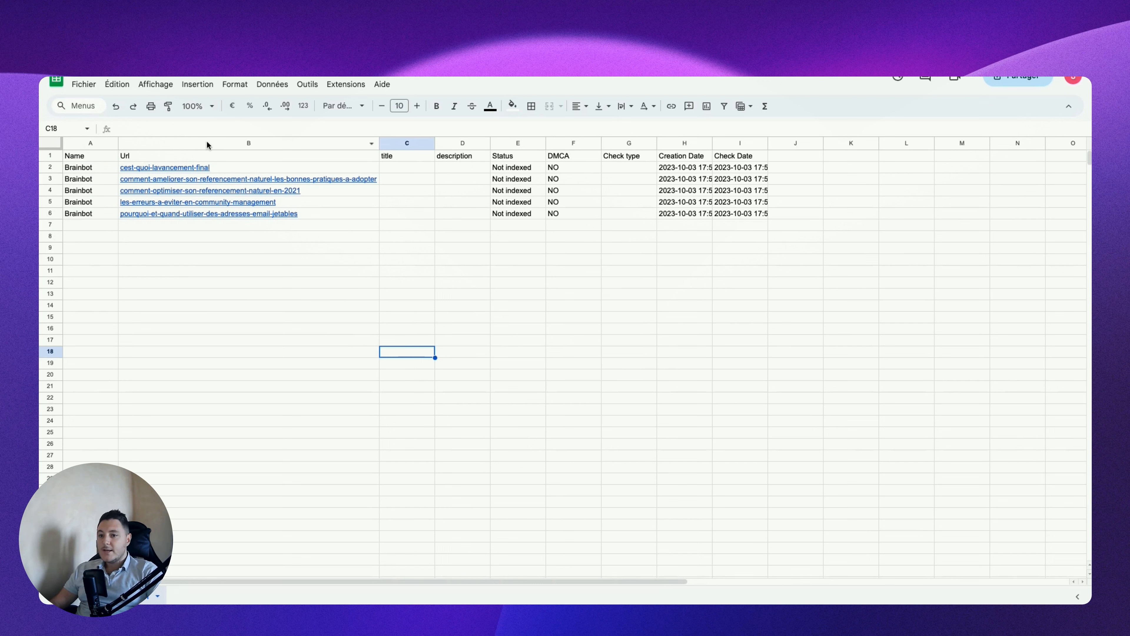
left_click_drag(230, 167, 239, 250)
left_click(312, 328)
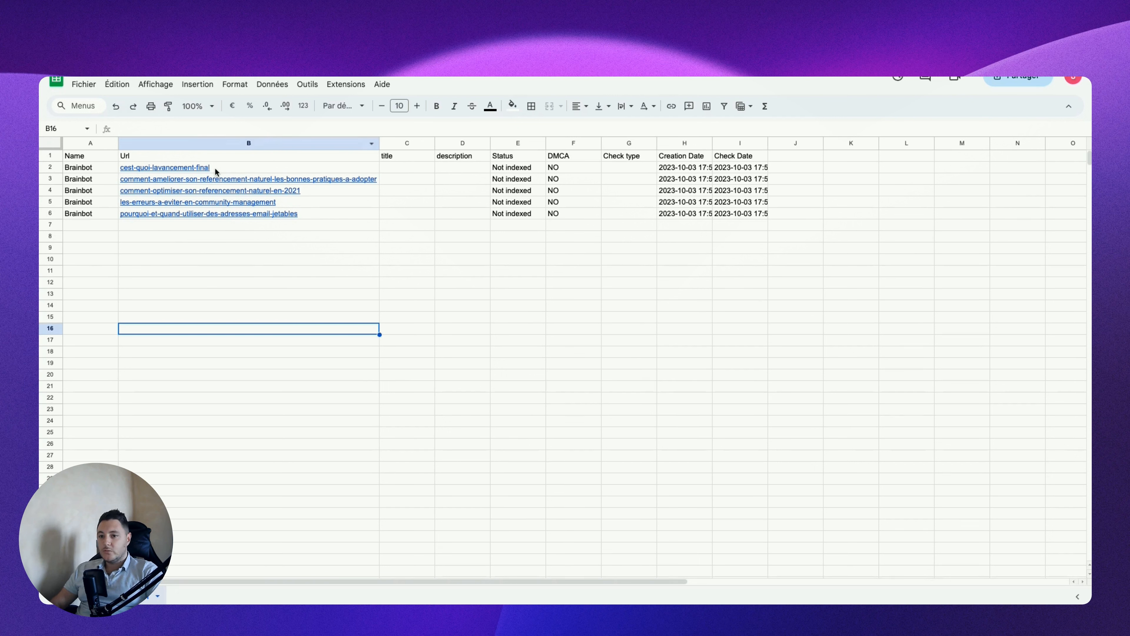
mouse_move(206, 169)
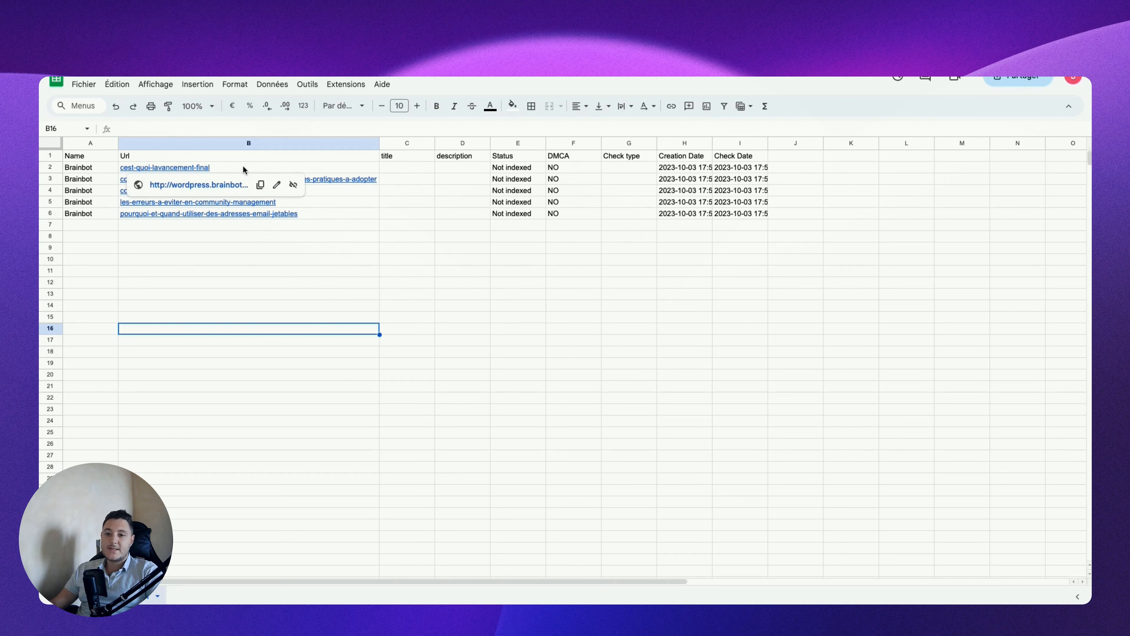
left_click(262, 247)
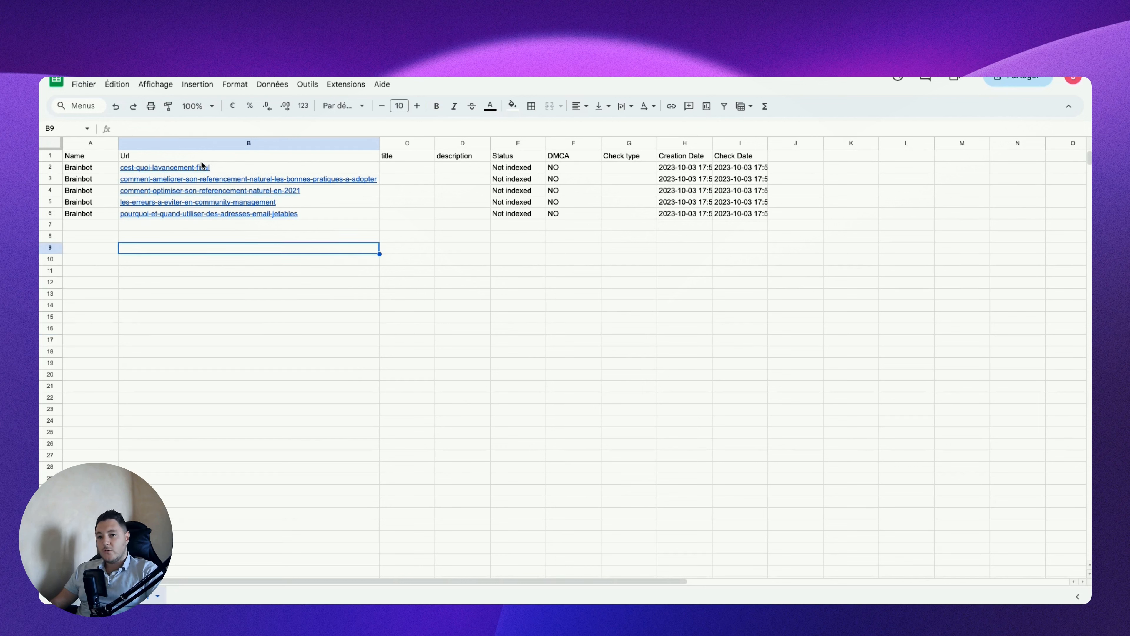
left_click_drag(201, 166, 191, 215)
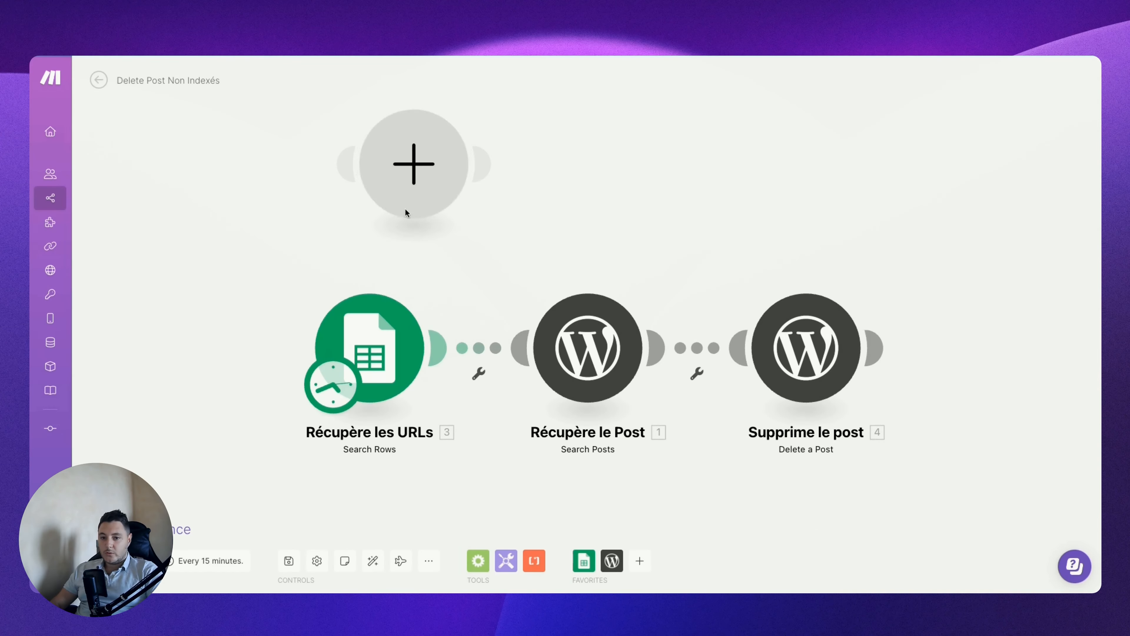
Step: Switch to Make and delete the empty module from the Delete Post Non Indexés scenario
right_click(405, 207)
left_click(453, 217)
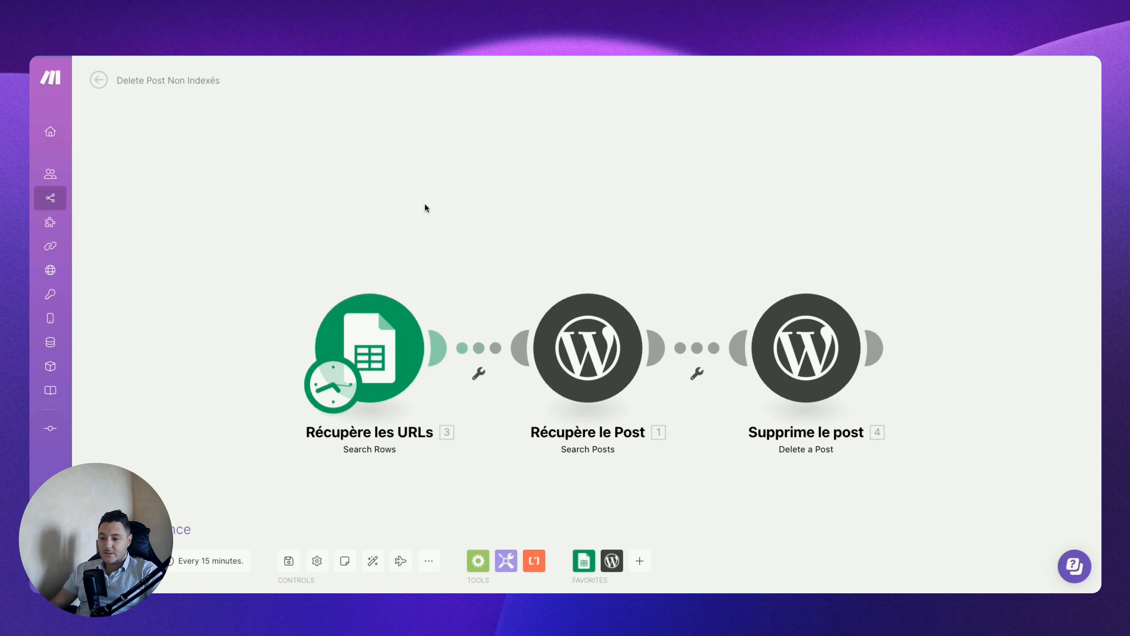
Step: Review the Récupère les URLs module's spreadsheet, Status filter and row limit settings against the sheet, and accept them
left_click(364, 313)
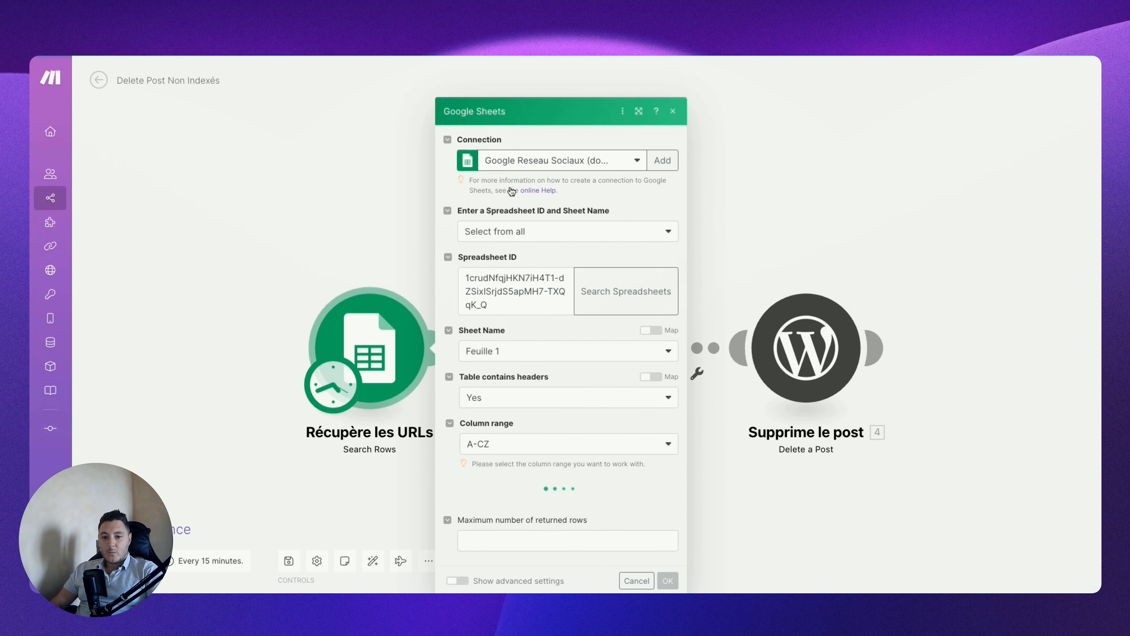
key("ctrl+Right")
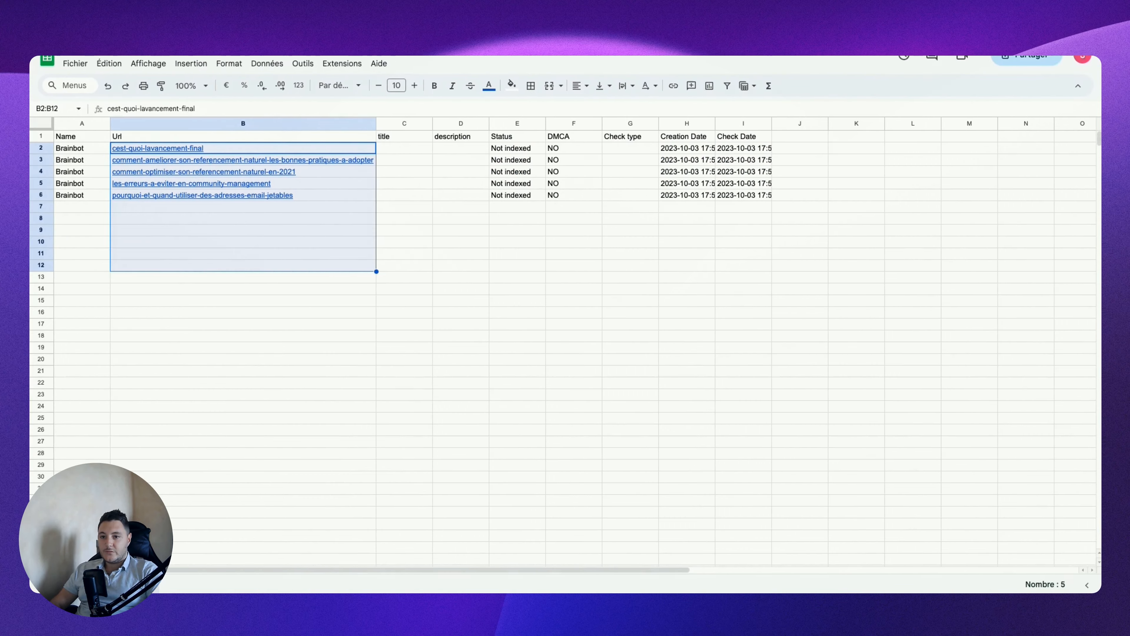
key("ctrl+Left")
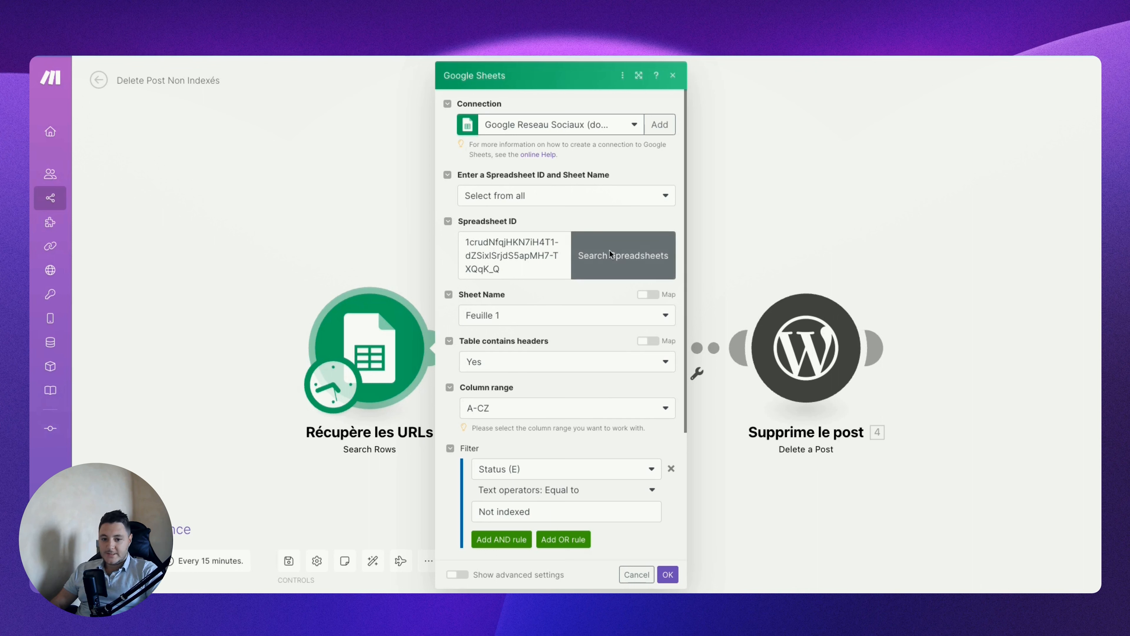
scroll(565, 297, "down", 4)
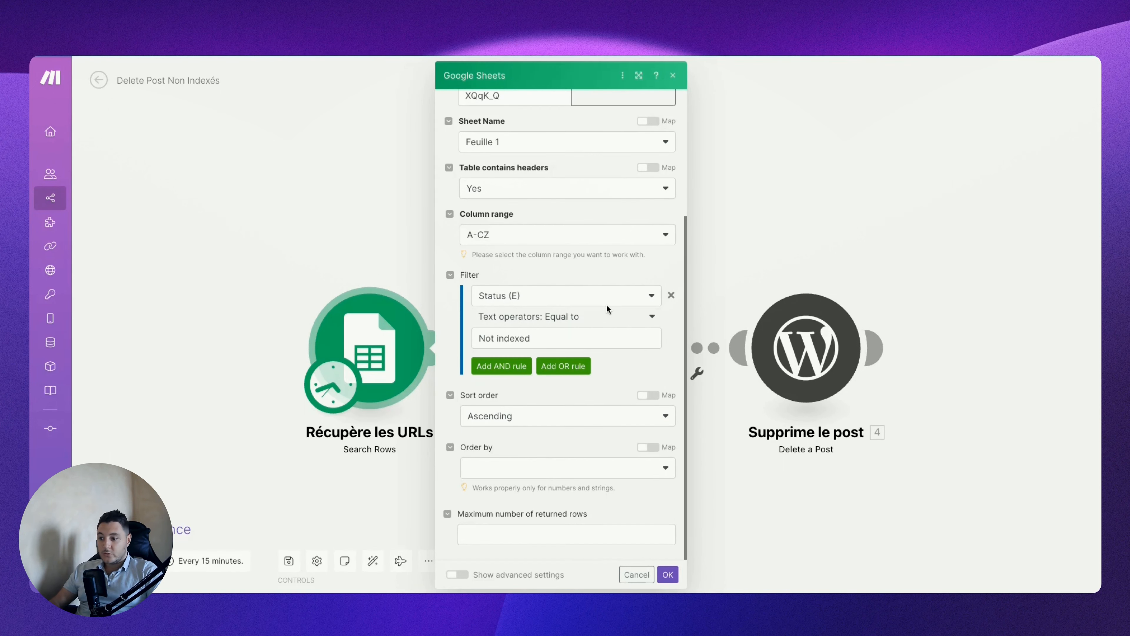
key("ctrl+Right")
left_click_drag(539, 147, 524, 233)
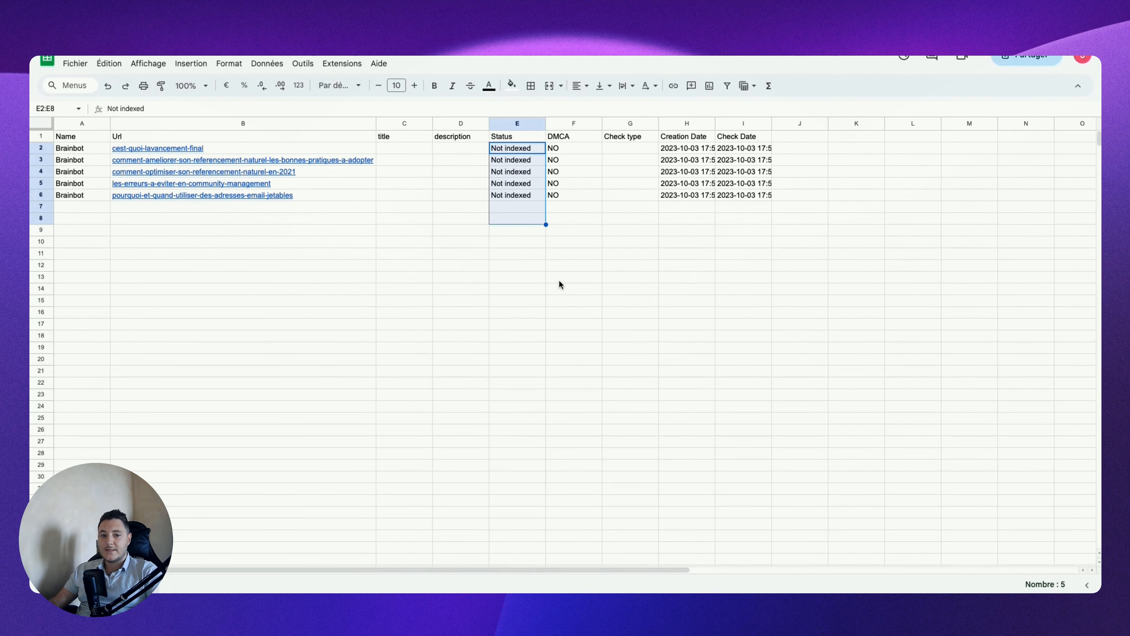
key("ctrl+Left")
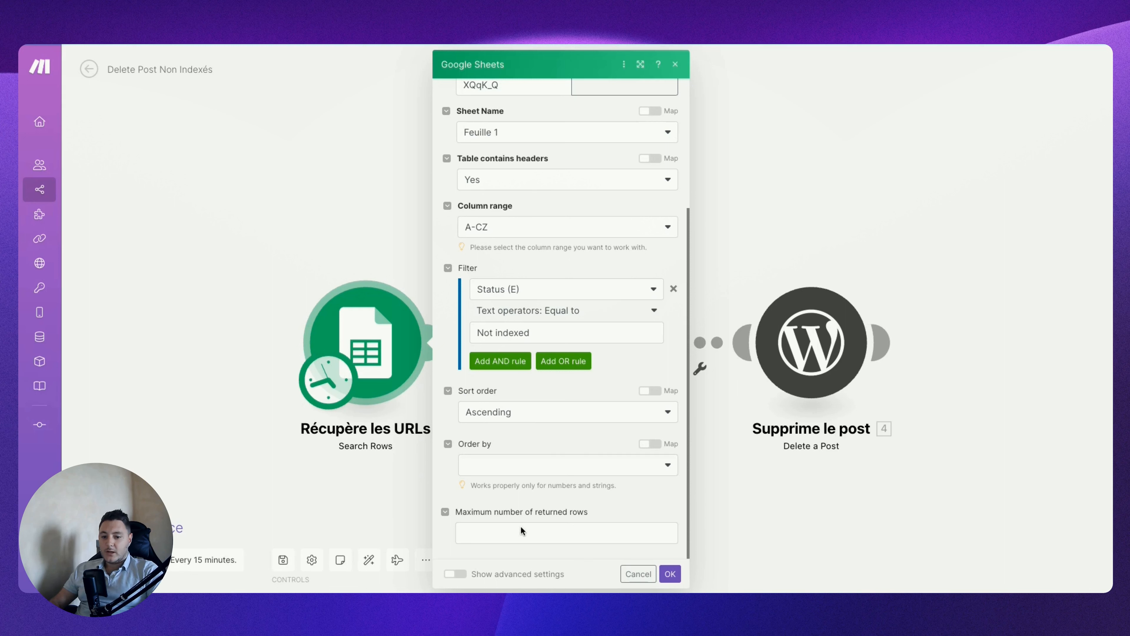
left_click(503, 531)
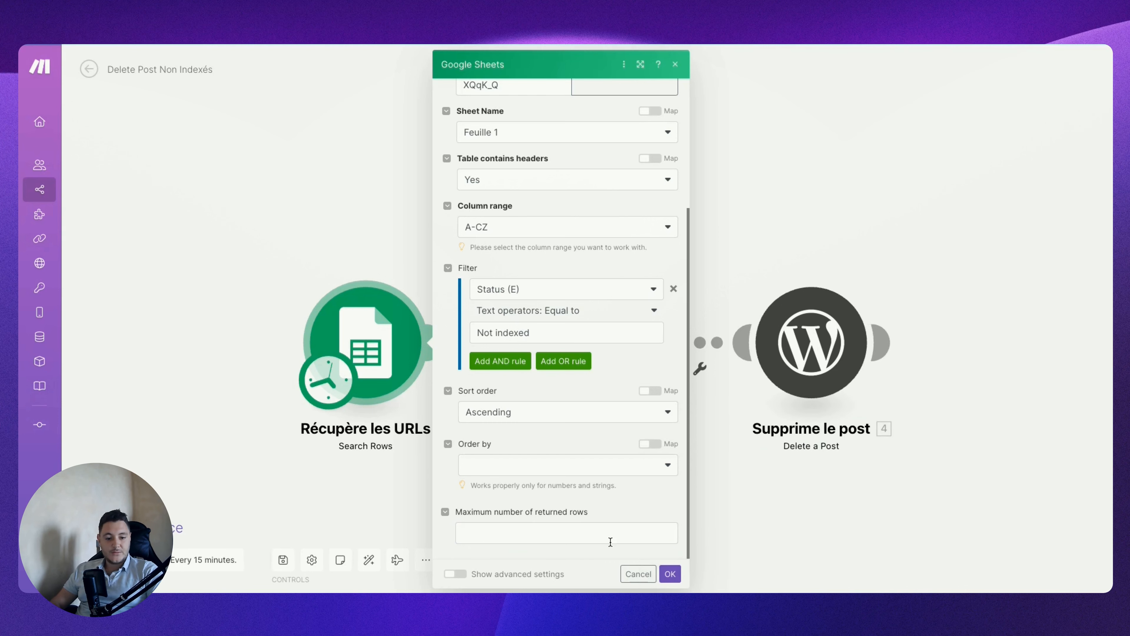
left_click(670, 574)
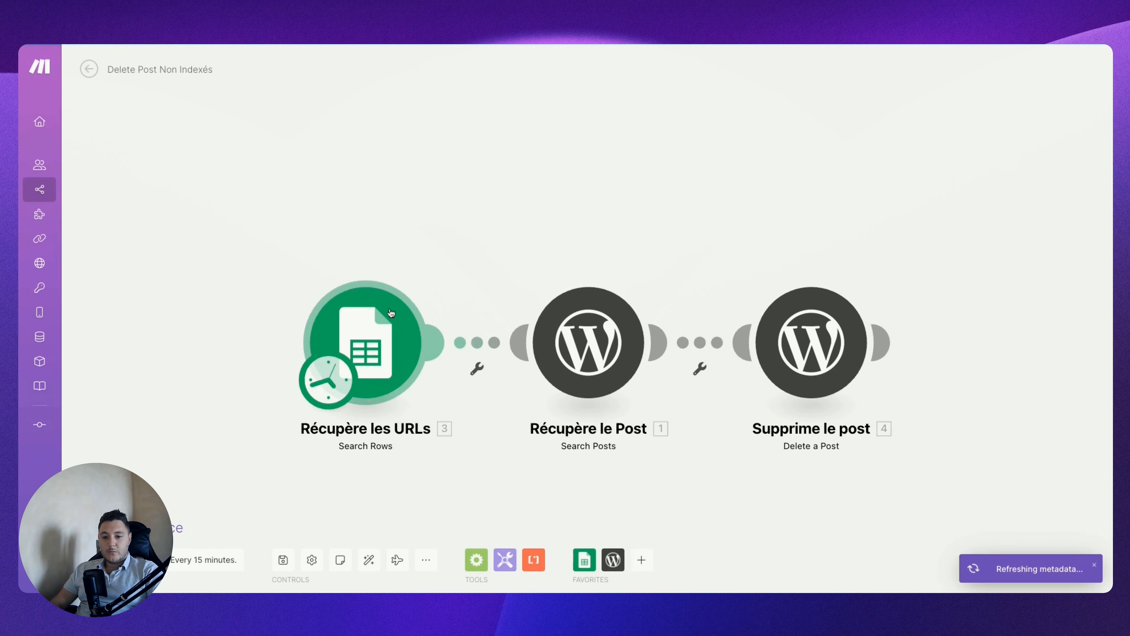
Step: Run only the Récupère les URLs module and open its execution results
right_click(365, 310)
left_click(397, 336)
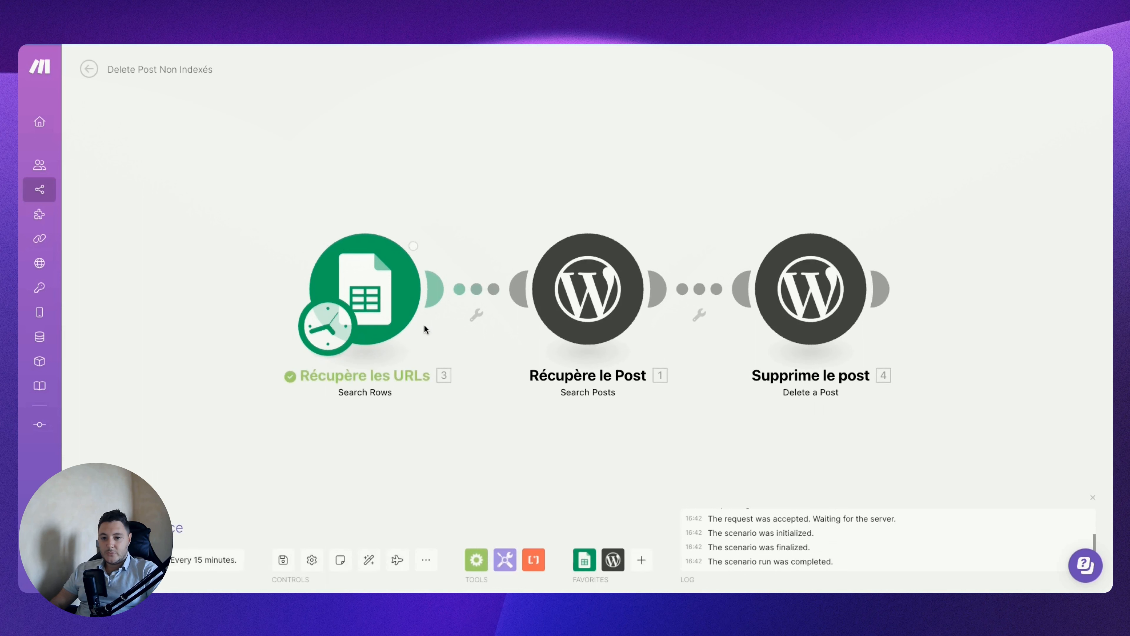
left_click(438, 219)
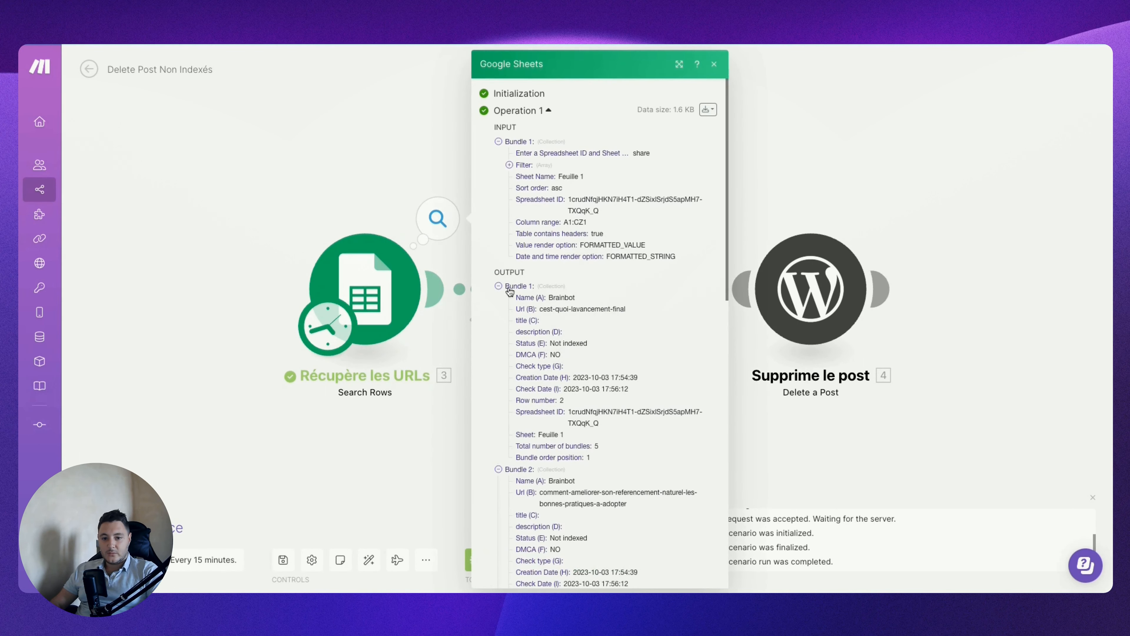
Step: Collapse the first three output bundles, examine the remaining ones and compare the retrieved rows with the spreadsheet
left_click(499, 286)
left_click(498, 298)
left_click(498, 310)
scroll(518, 507, "down", 3)
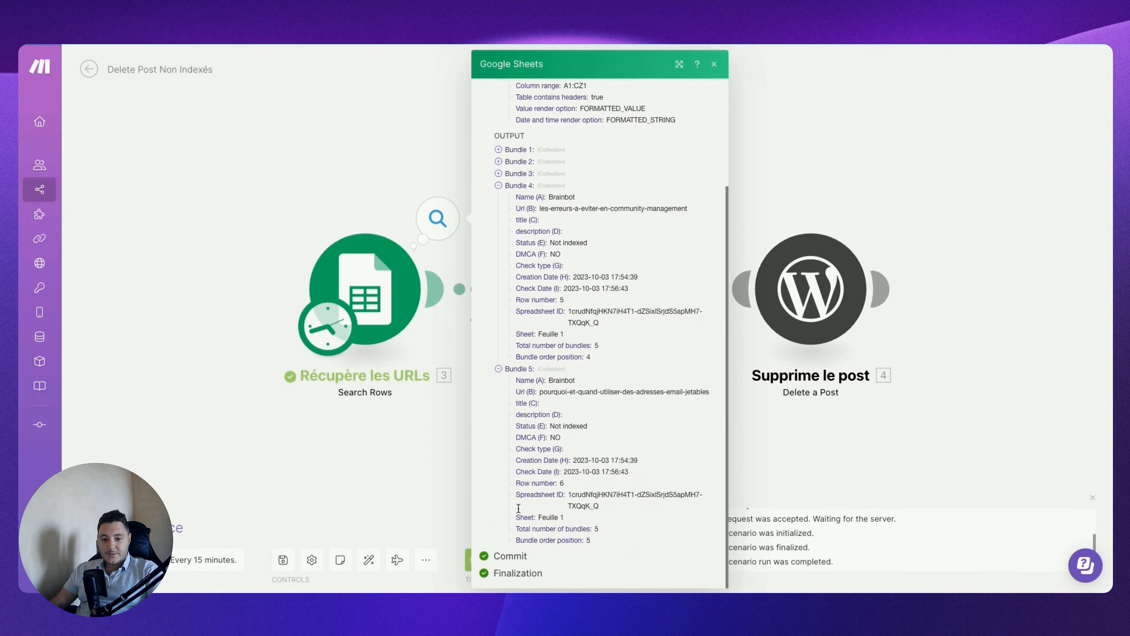
key("ctrl+Right")
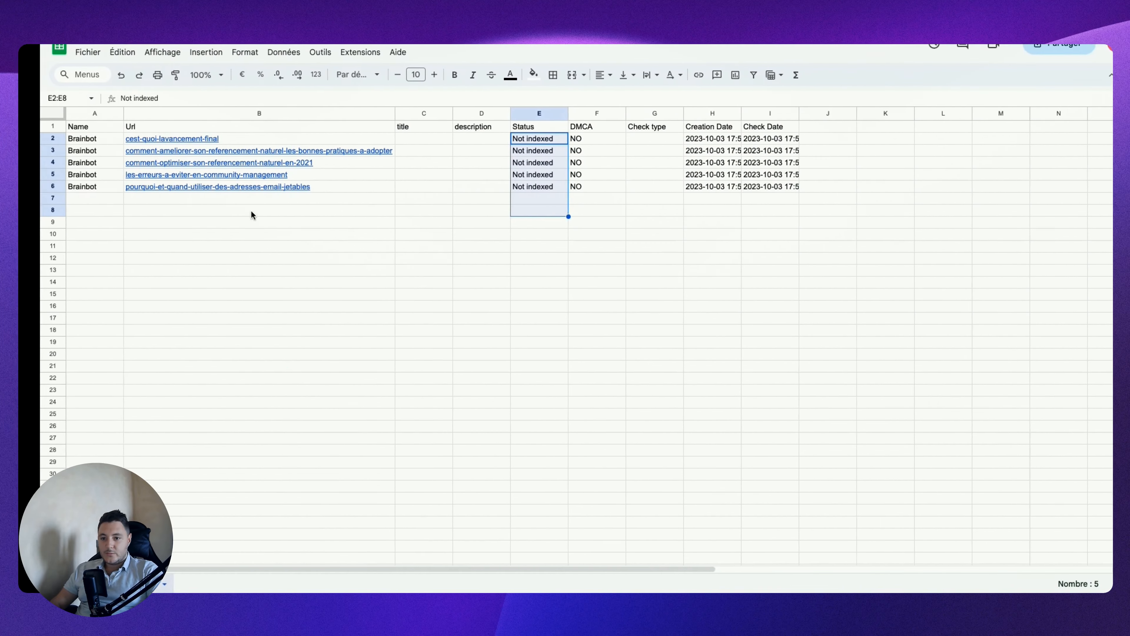
Step: Switch to Make, run only the Récupère le Post module and open its execution results
left_click(60, 187)
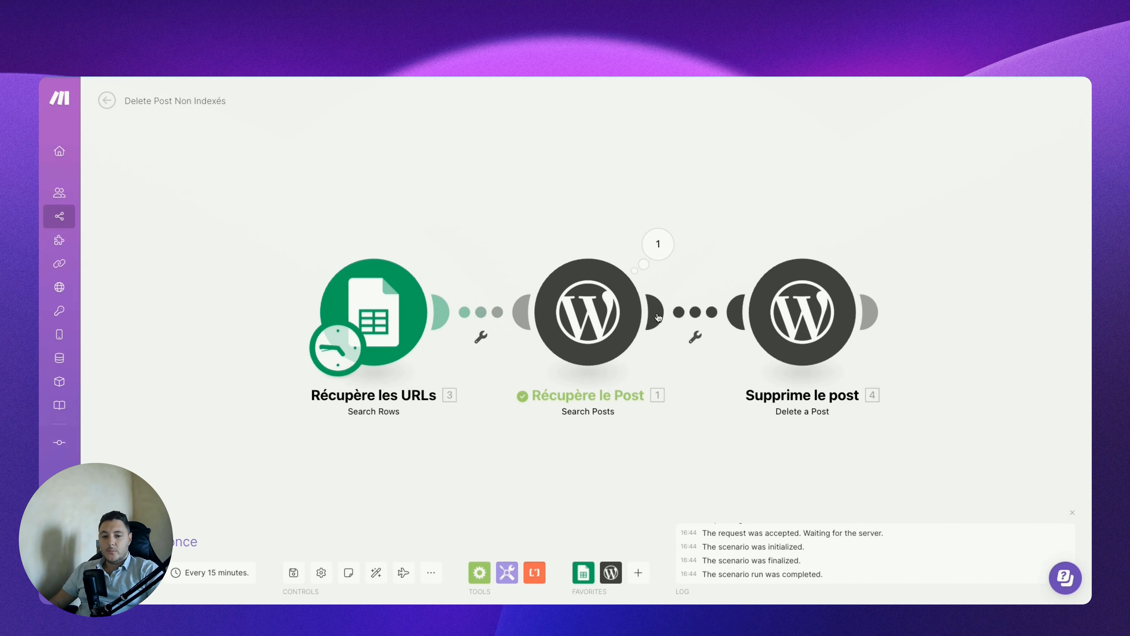
scroll(594, 313, "down", 1)
scroll(595, 313, "up", 1)
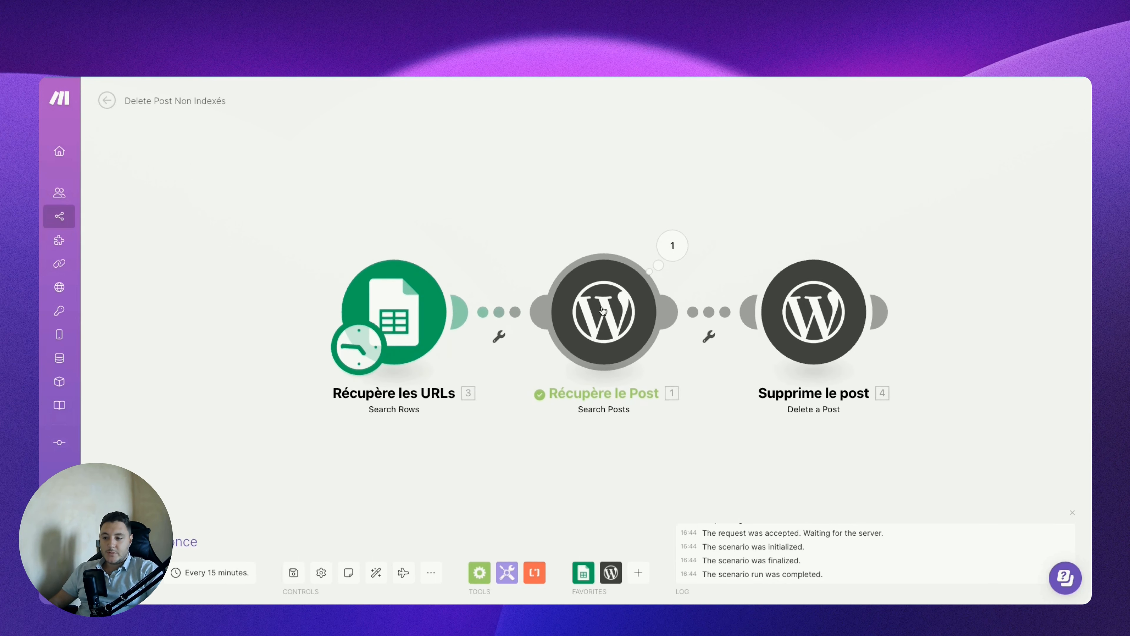
scroll(604, 312, "down", 1)
scroll(603, 311, "up", 1)
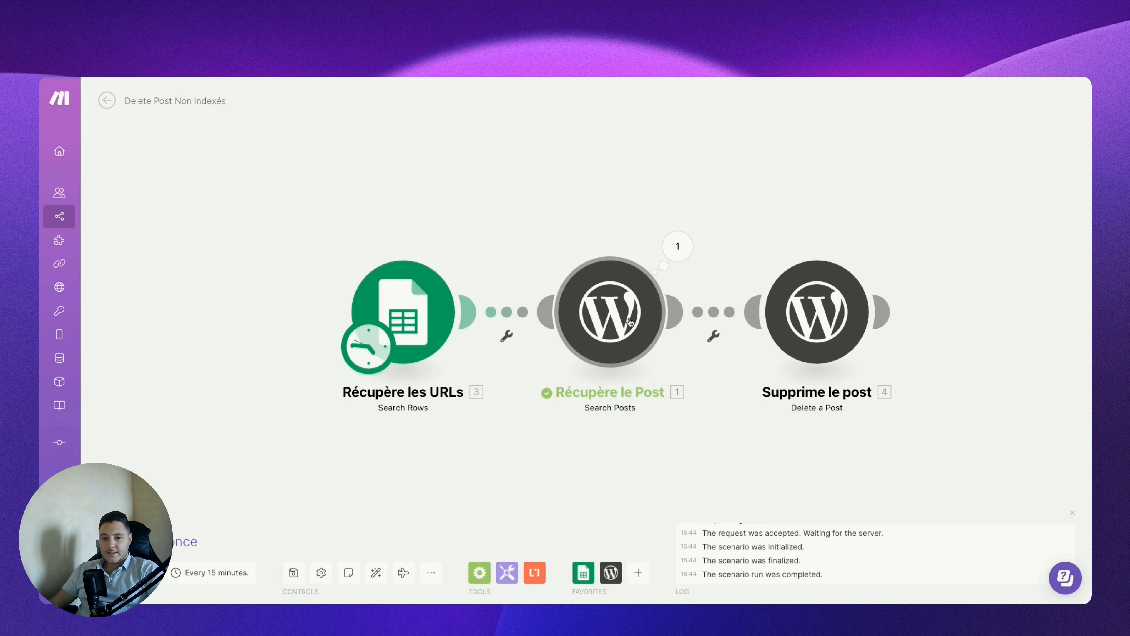
right_click(648, 303)
left_click(668, 329)
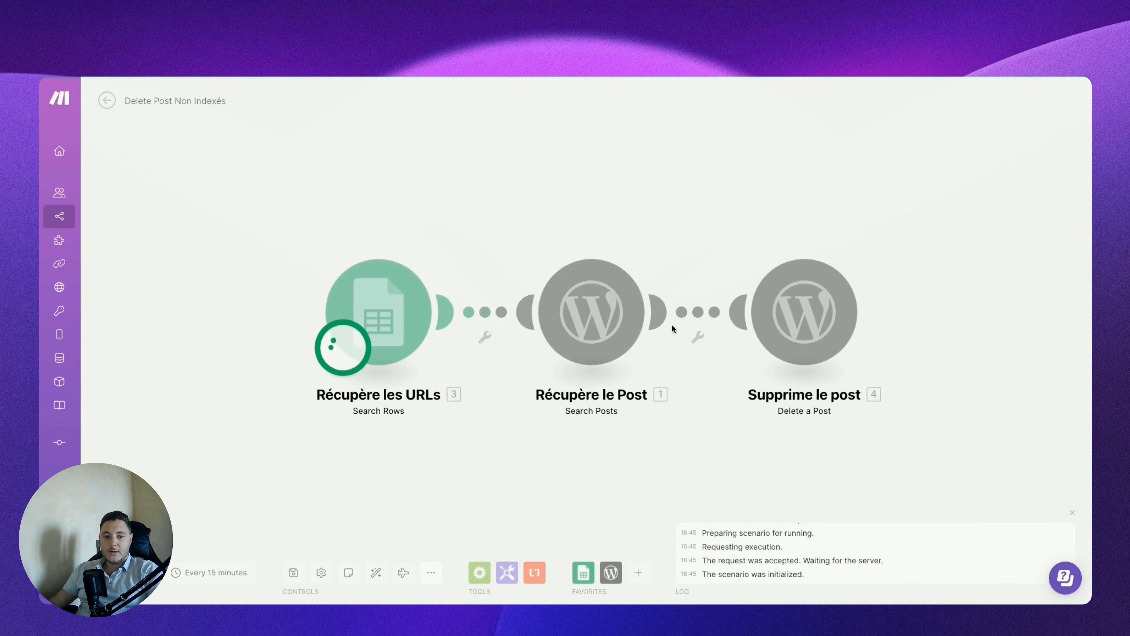
left_click(656, 244)
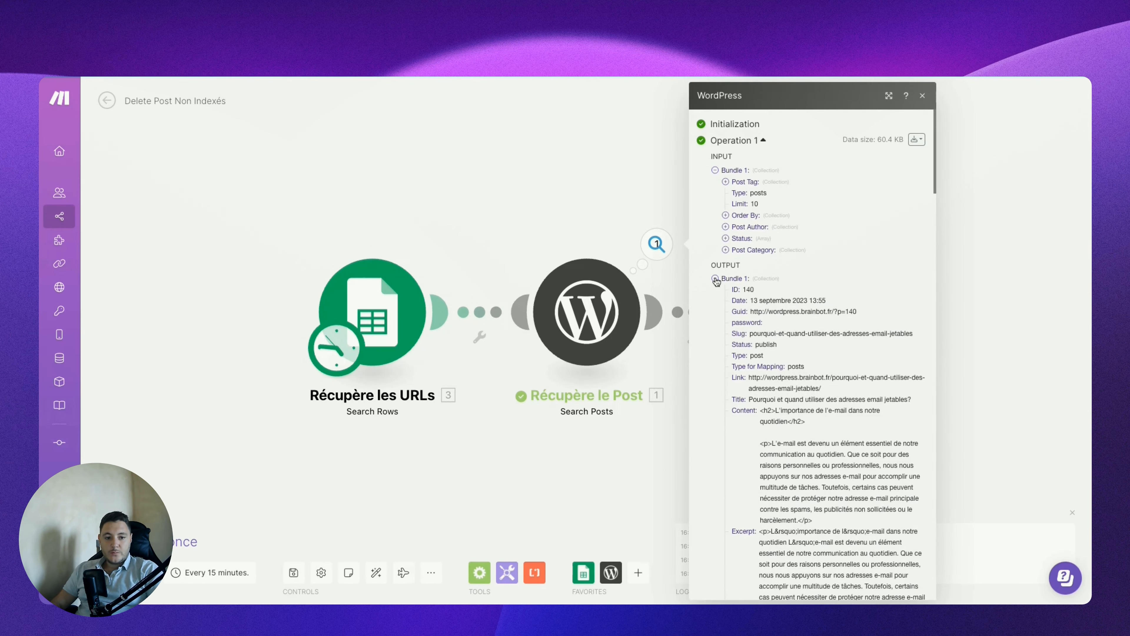
Step: Collapse the first output bundle, highlight the slug in the second one and compare it with the spreadsheet's Url column
left_click(715, 278)
left_click(715, 290)
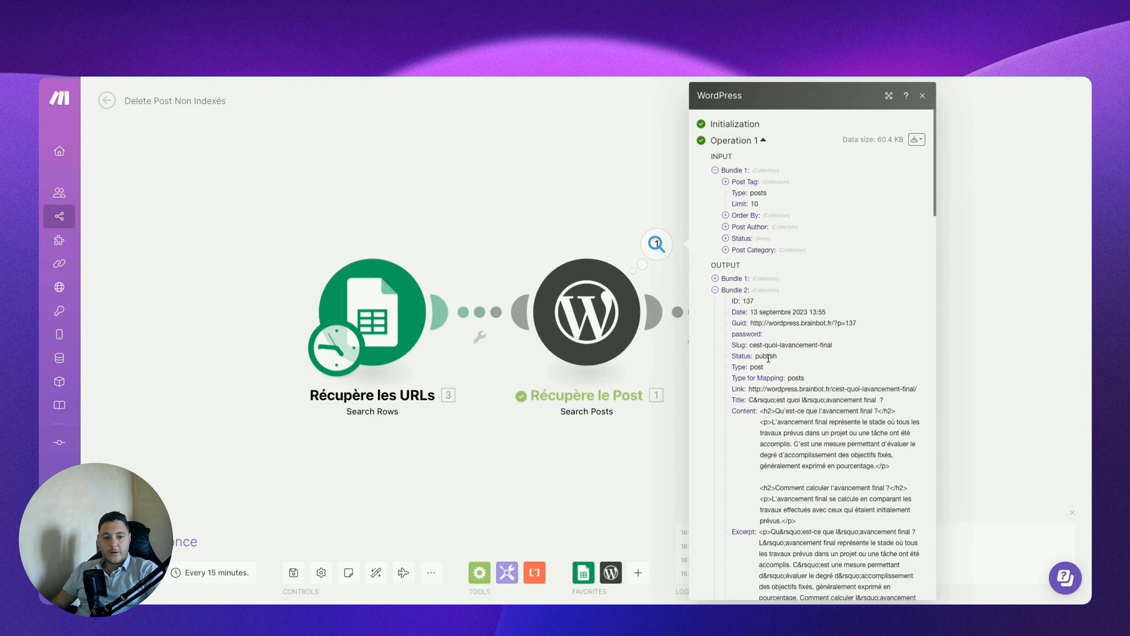
left_click_drag(750, 346, 835, 346)
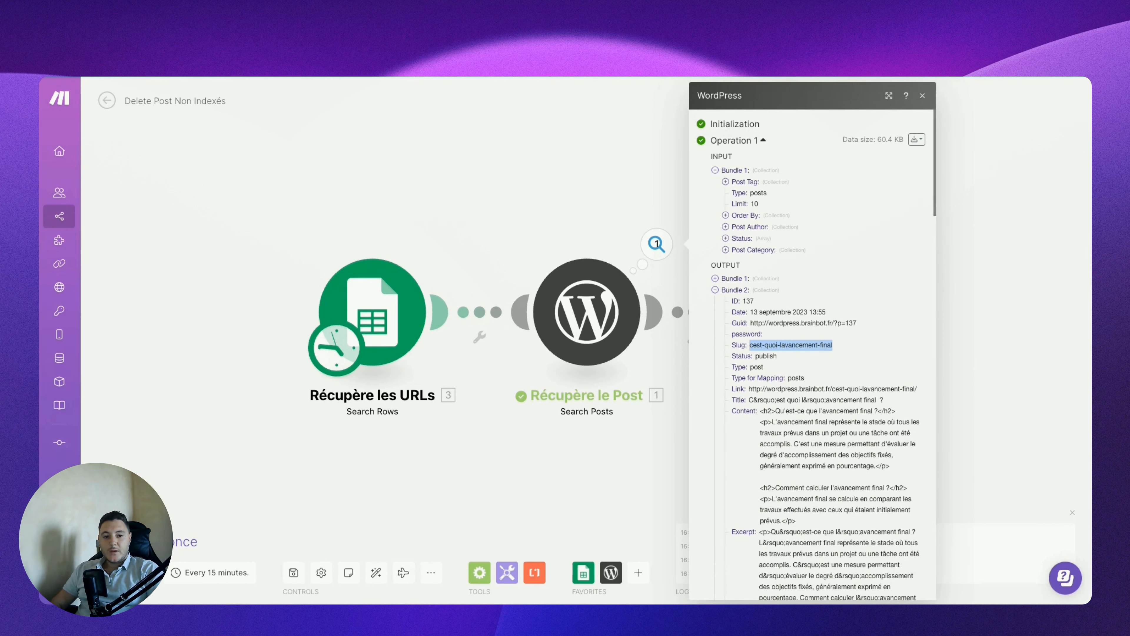
key("ctrl+Right")
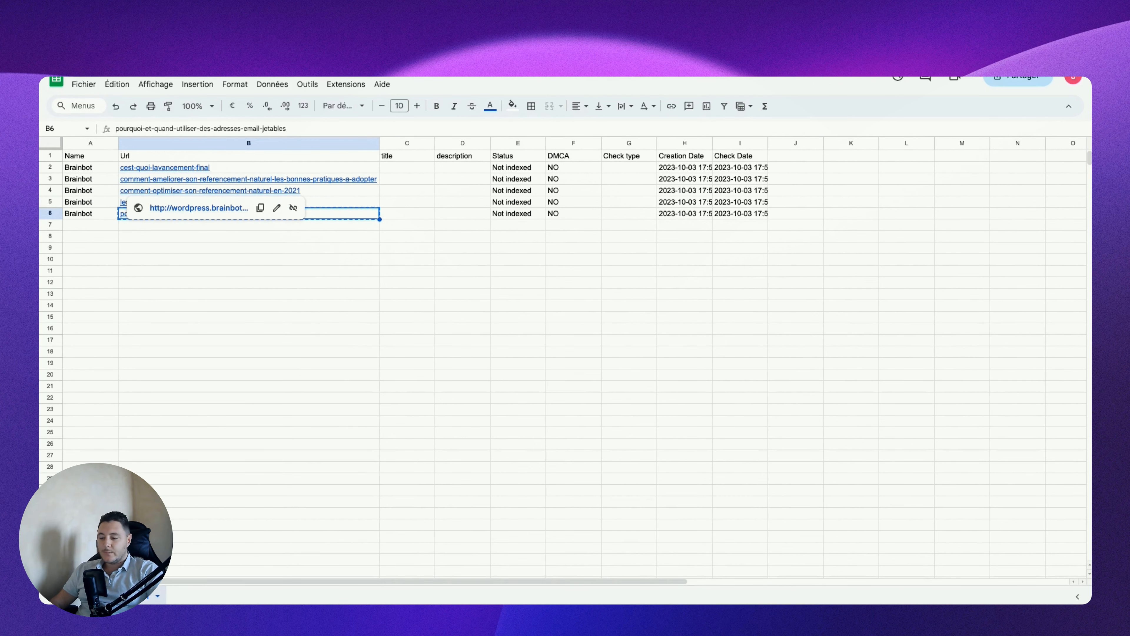
key("ctrl+Left")
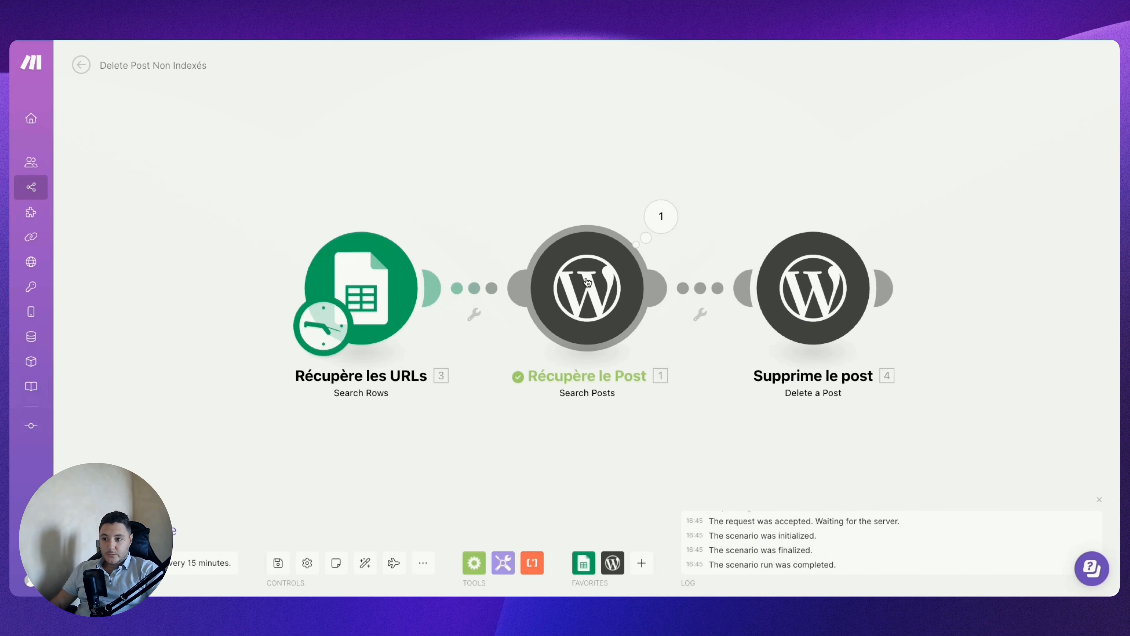
Step: Show the Récupère le Post module's advanced settings, map Url (B) from Récupère les URLs into Slug, and accept the settings
left_click(588, 282)
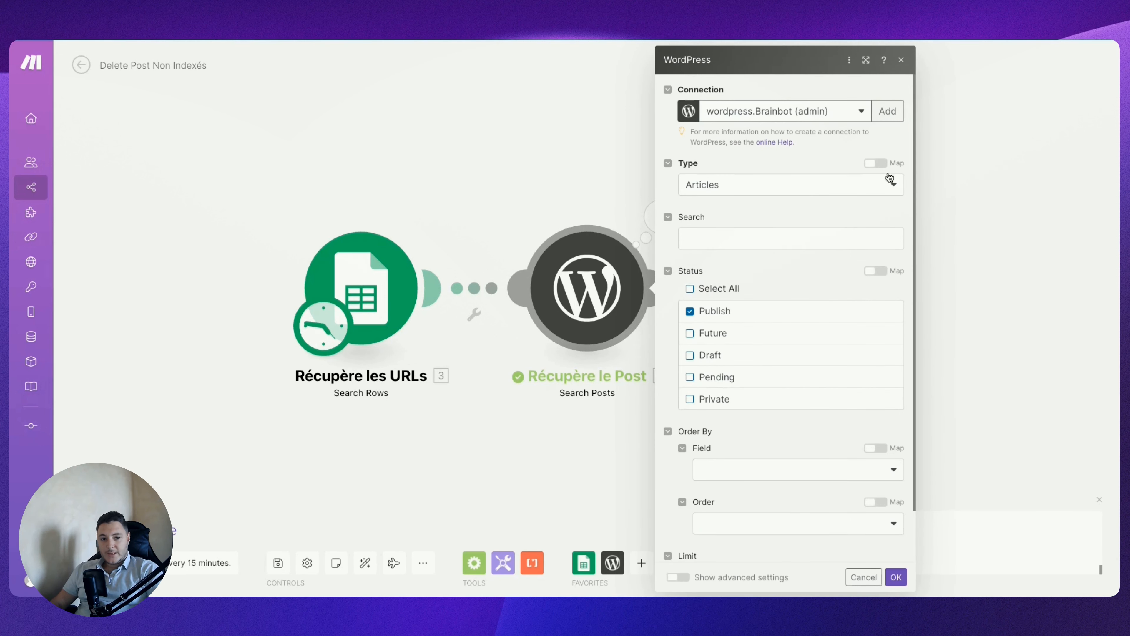
scroll(789, 332, "down", 1)
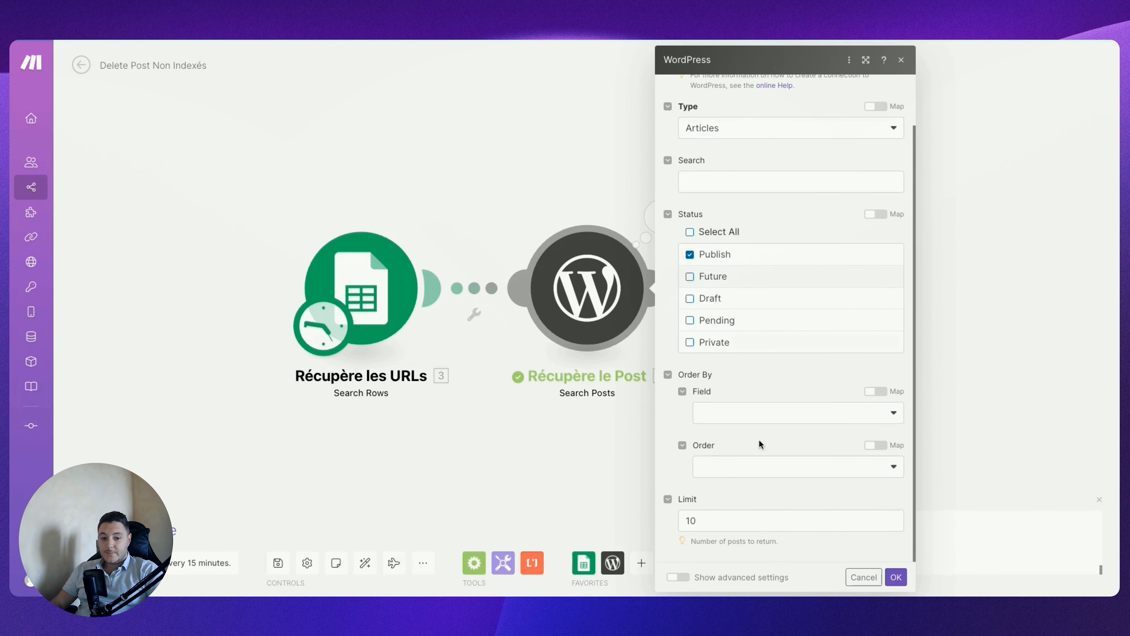
left_click(678, 578)
scroll(726, 455, "down", 5)
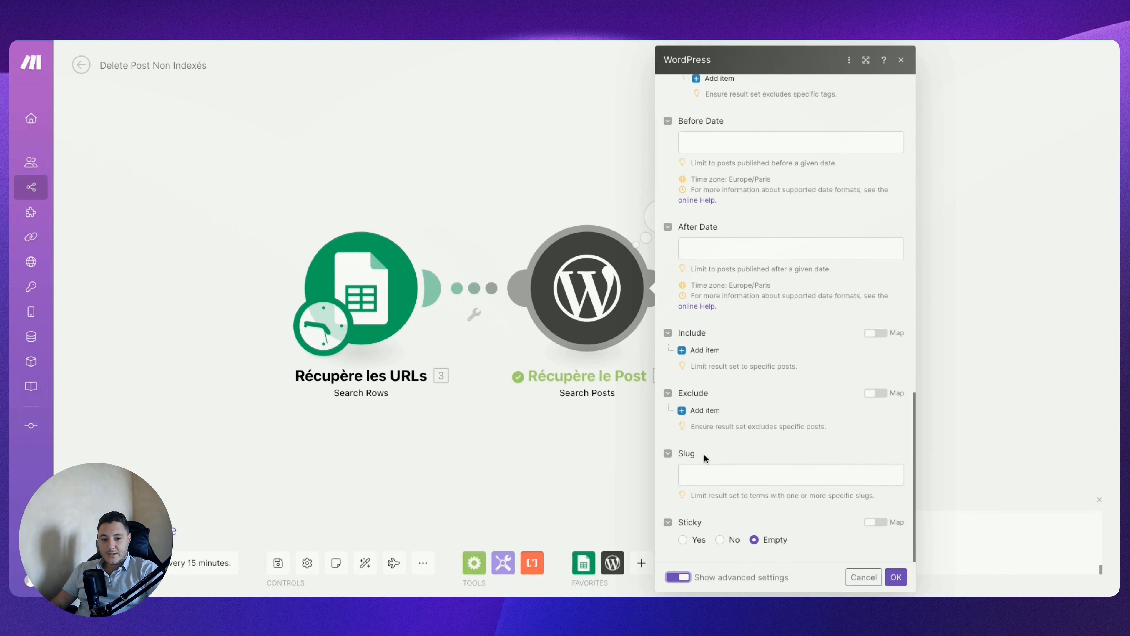
left_click(702, 474)
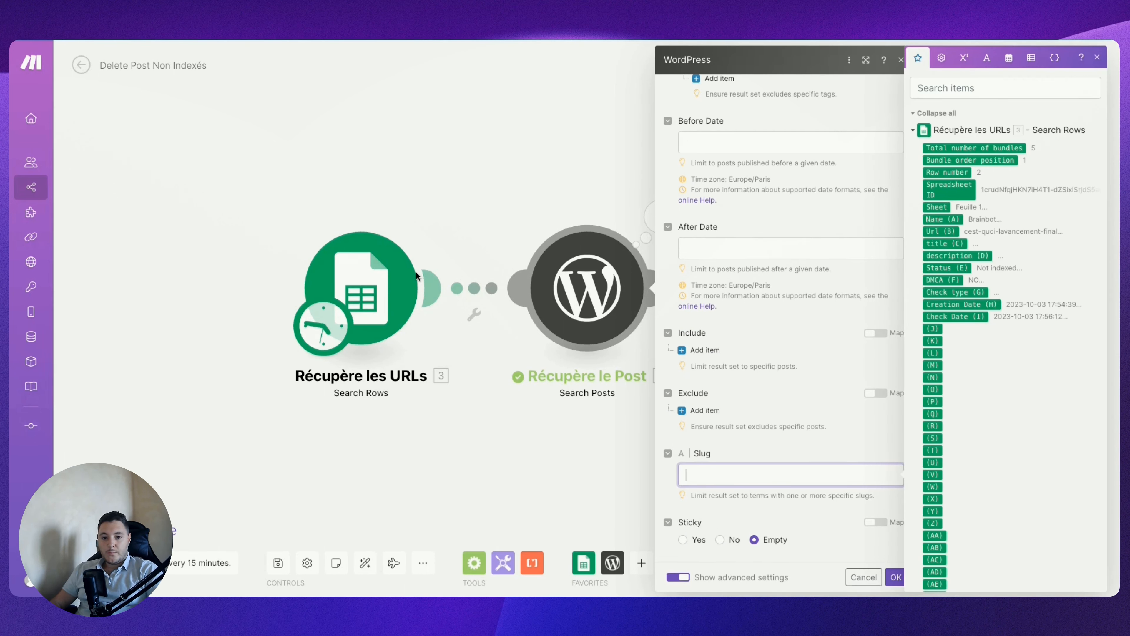
left_click_drag(933, 232, 779, 474)
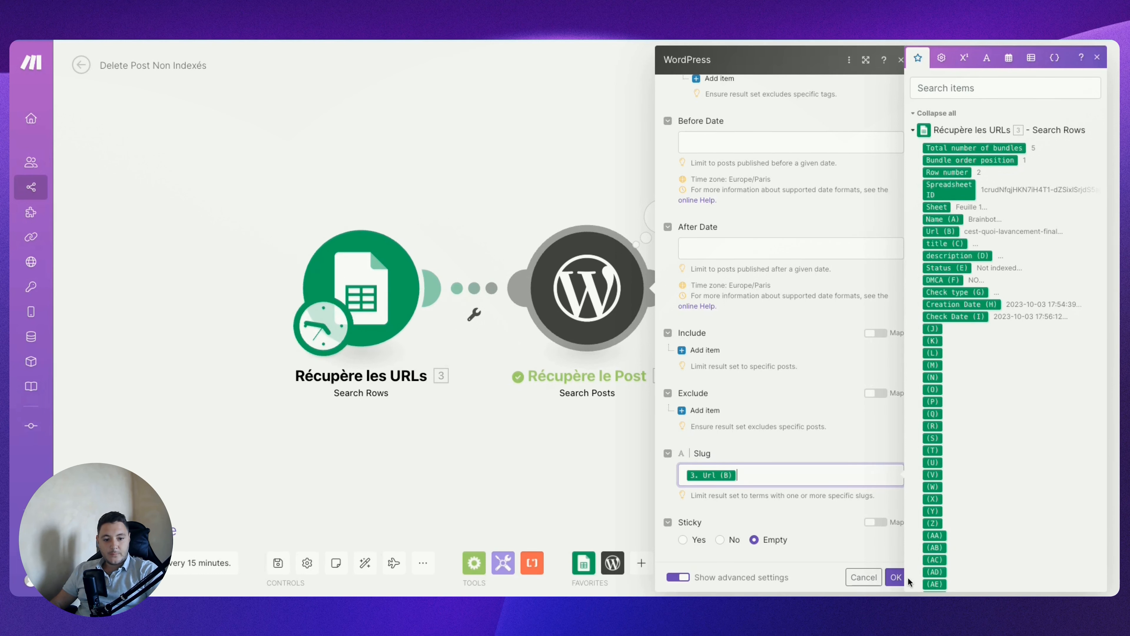
left_click(895, 577)
Step: Reopen the Récupère le Post module's execution results, look over the input and output bundles, and close them
right_click(568, 278)
left_click(621, 191)
left_click(649, 216)
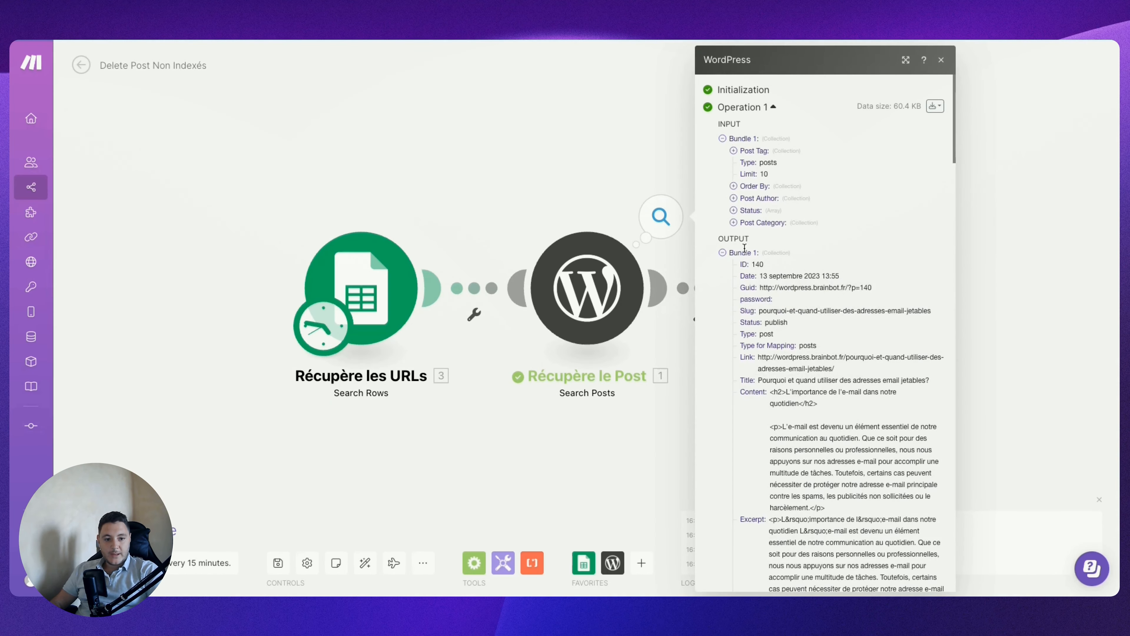
left_click(518, 111)
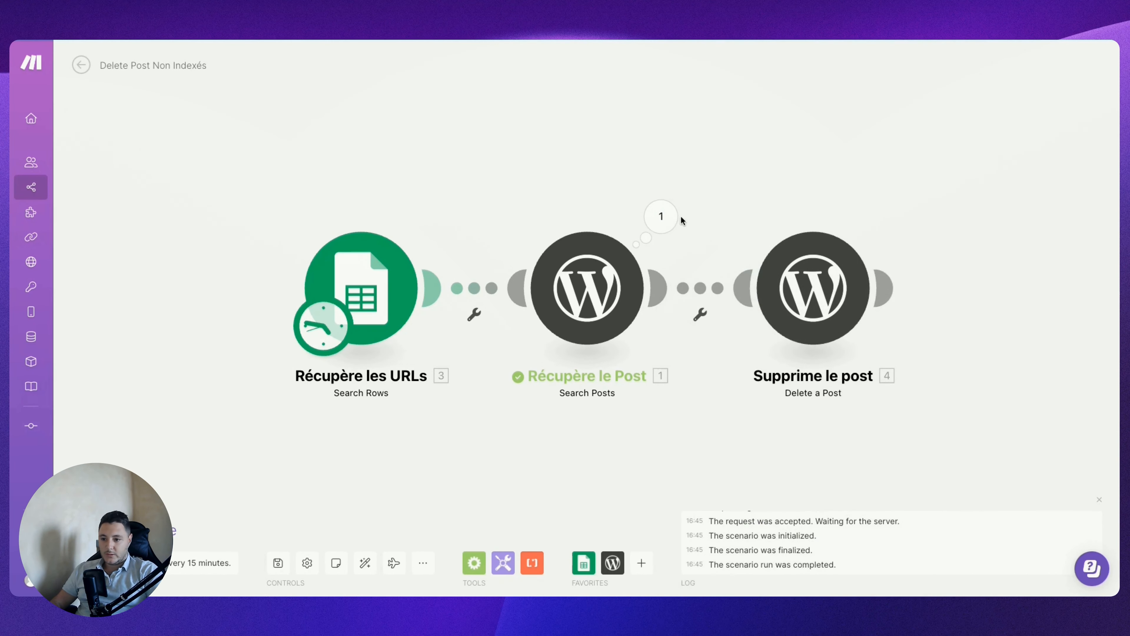
Step: Review the Supprime le post module's Post ID mapping, Type and Force option against the Récupère le Post fields, and accept them
left_click(788, 276)
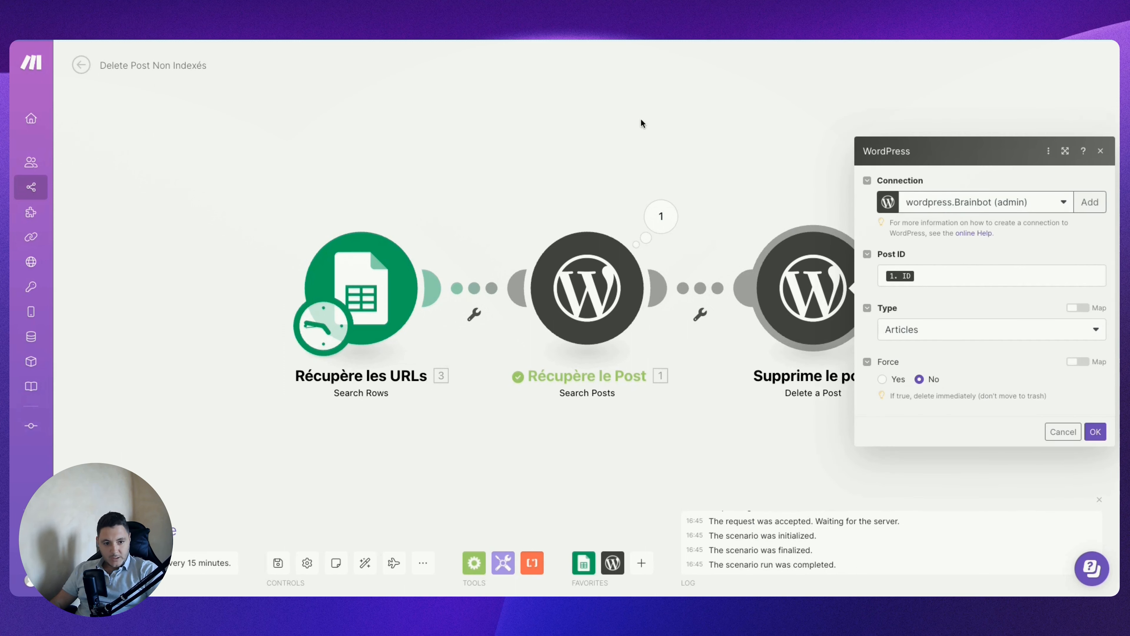
left_click(766, 132)
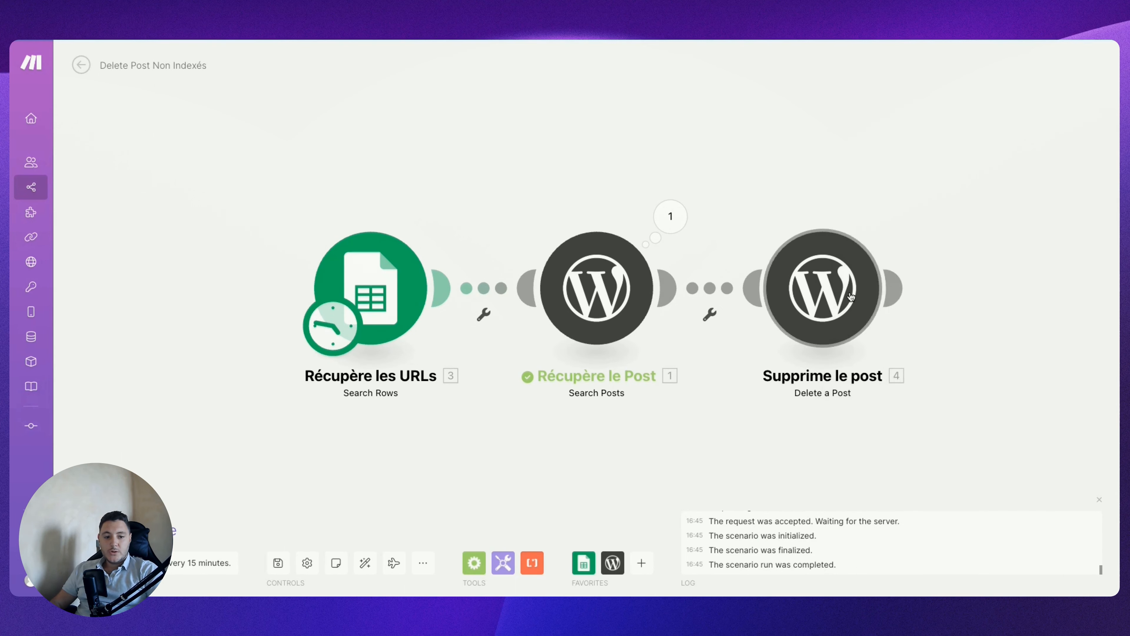
left_click(830, 267)
left_click(955, 276)
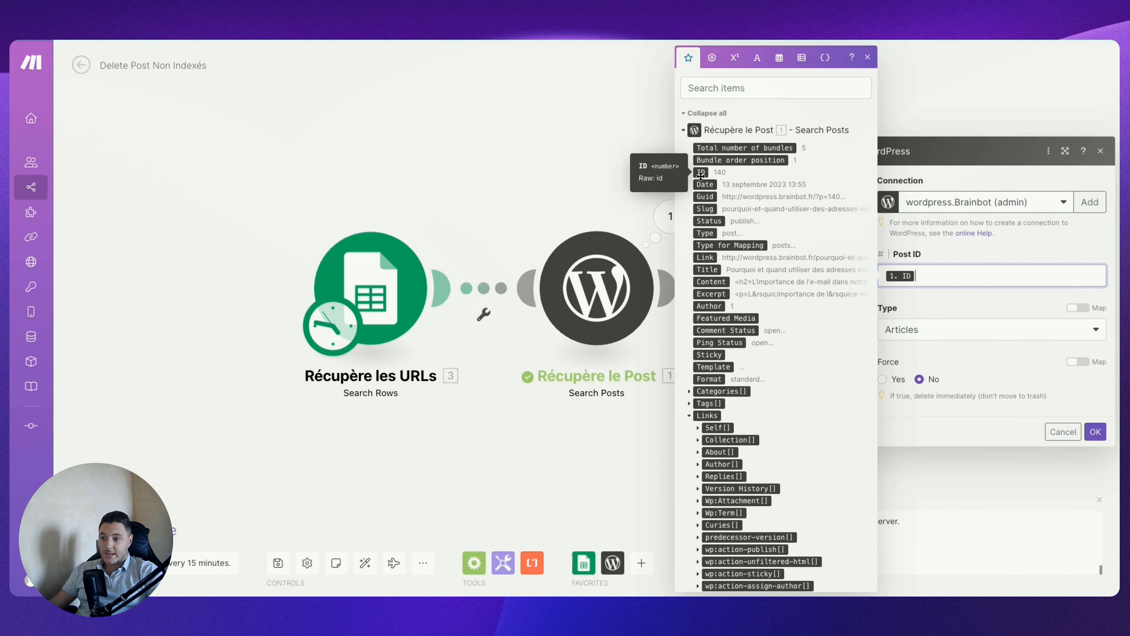
left_click(894, 361)
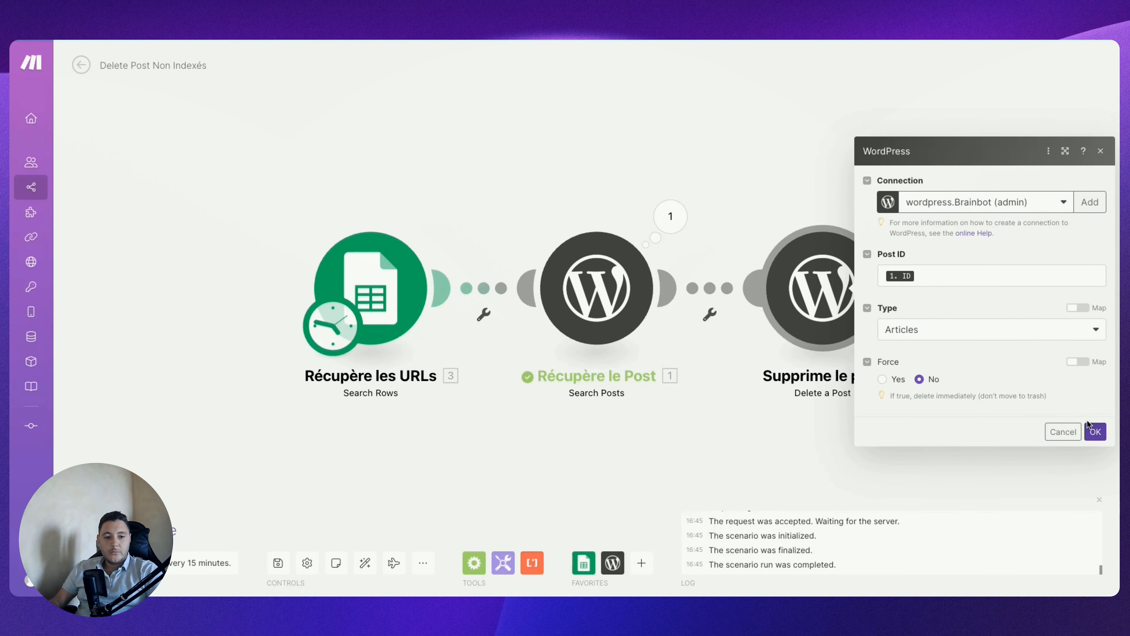
left_click(1095, 431)
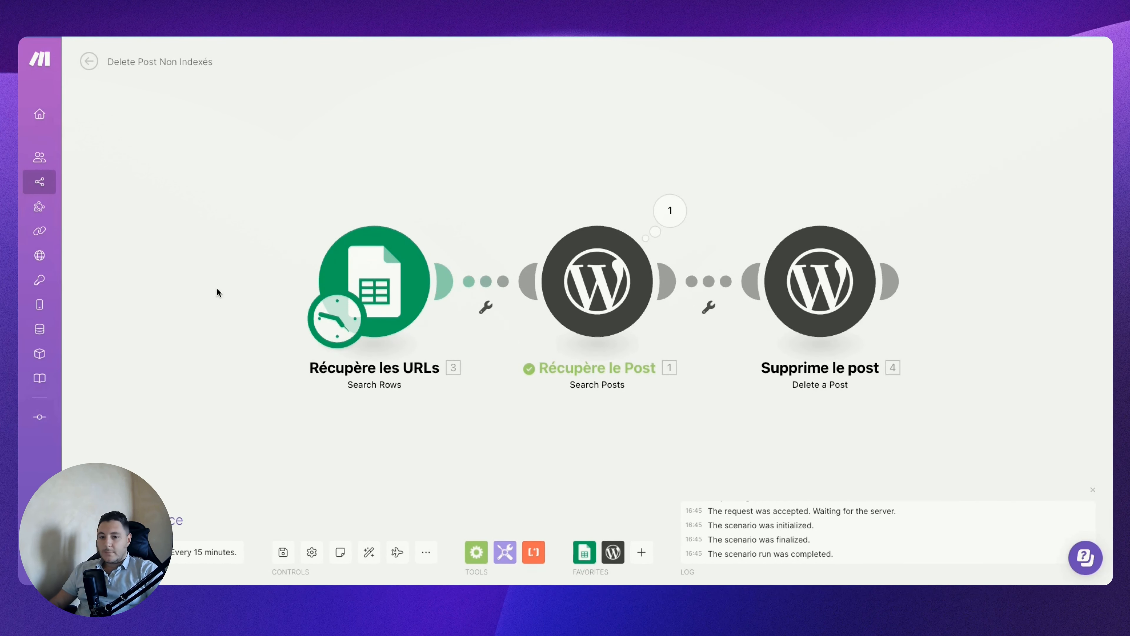
Step: Limit the Récupère les URLs module to 1 returned row and list only the published articles in WordPress
left_click(389, 262)
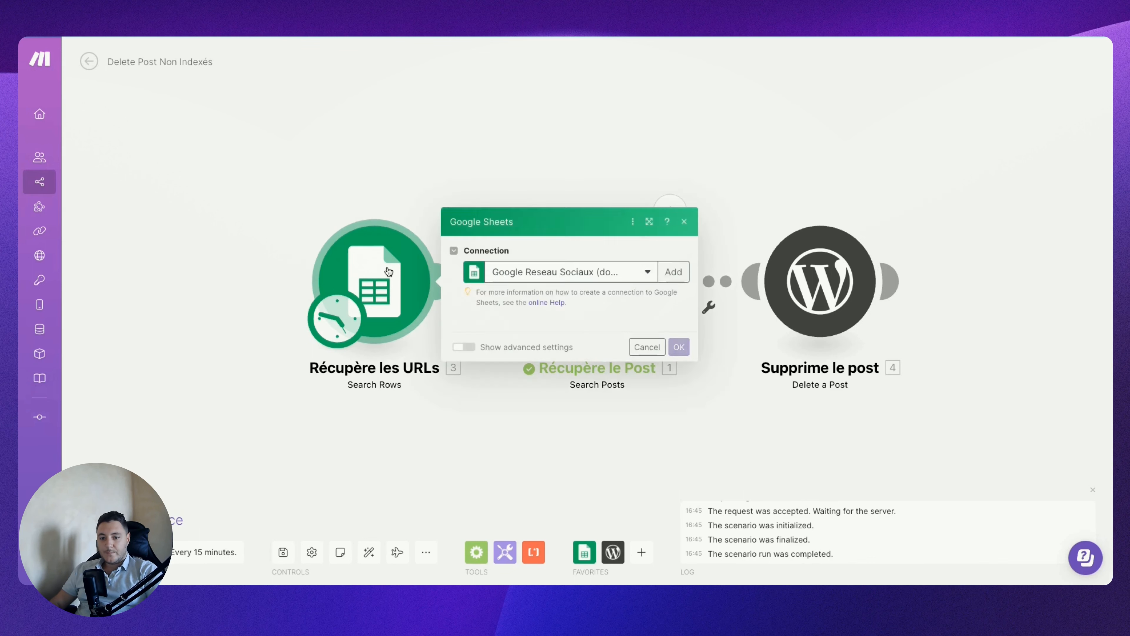
left_click(492, 497)
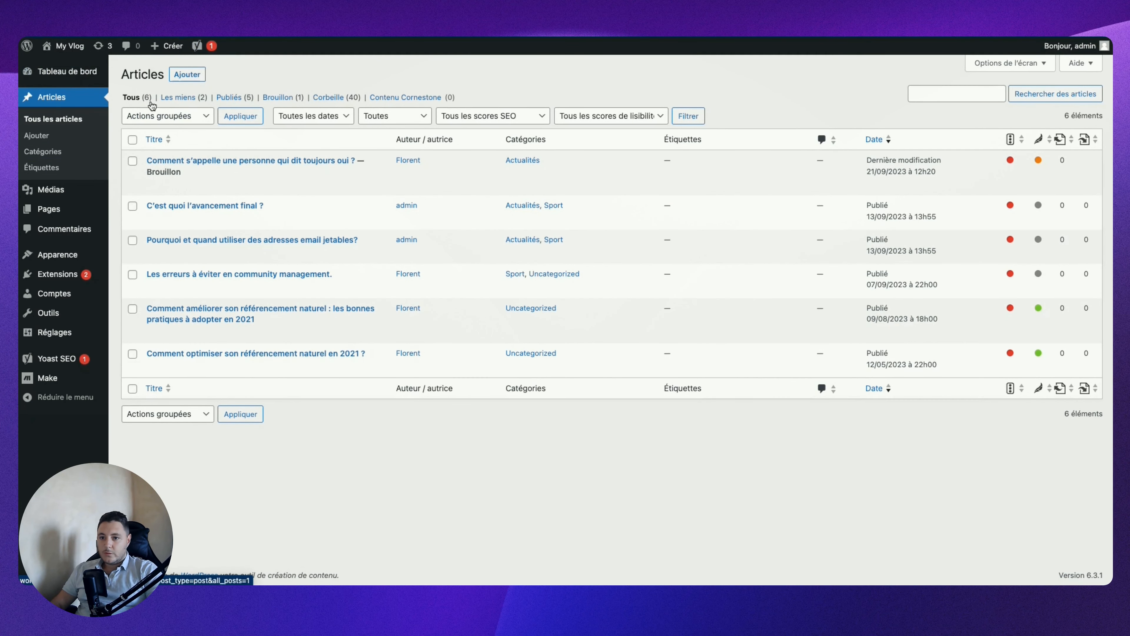
left_click(229, 97)
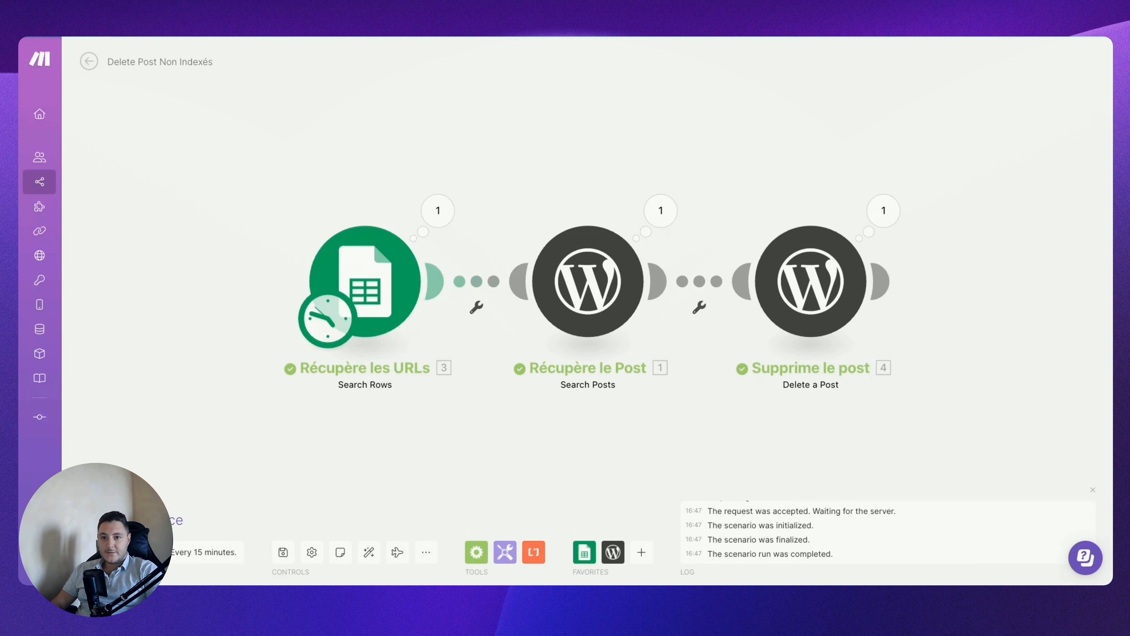
Step: Examine the Récupère les URLs execution results and check the refreshed WordPress list of published articles for the post "C'est quoi l'avancement final ?"
left_click(437, 212)
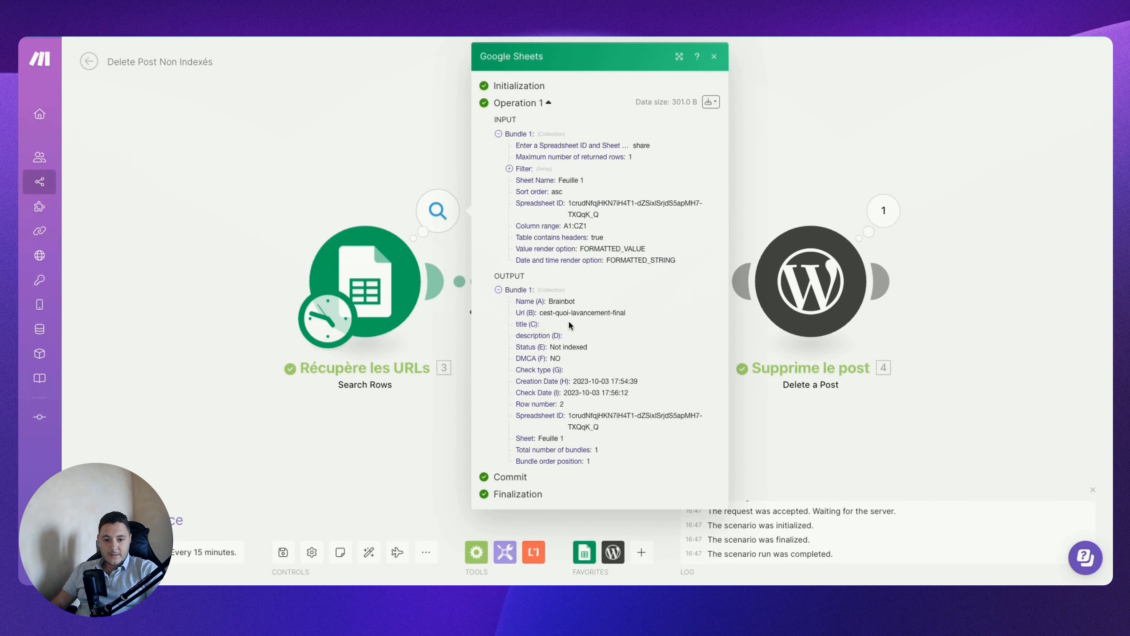
left_click(811, 186)
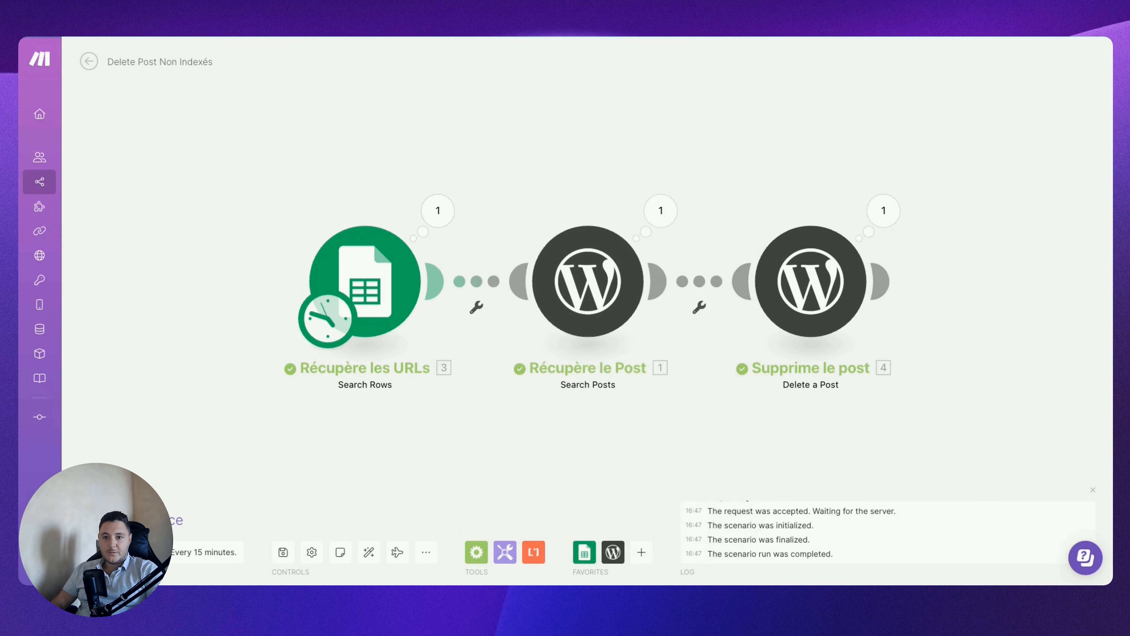
key("ctrl+Tab")
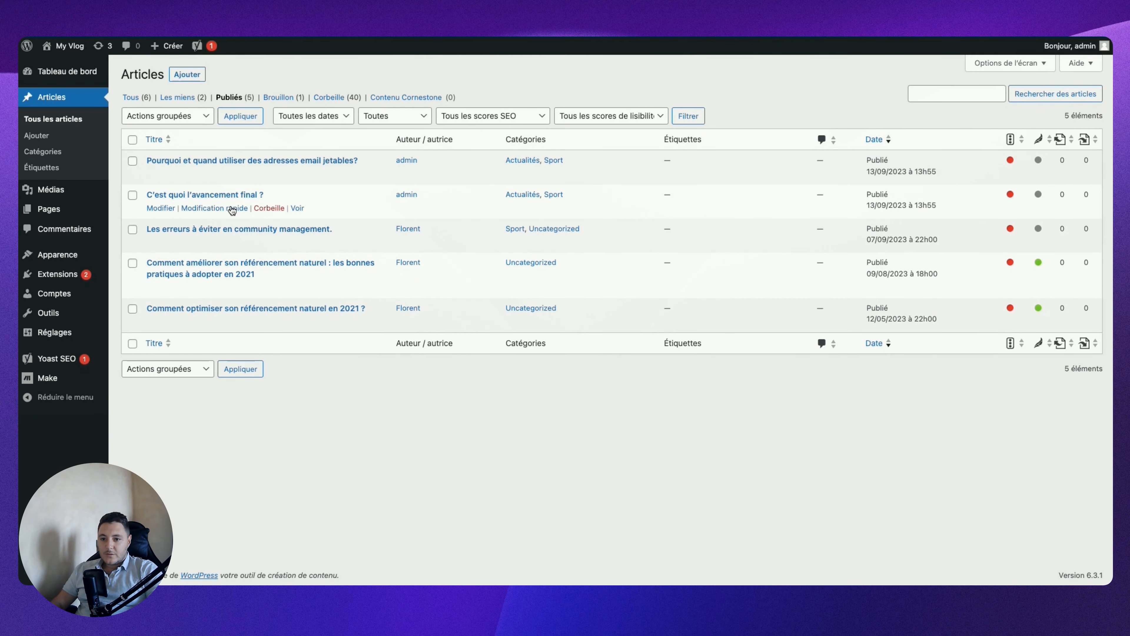
left_click(268, 207)
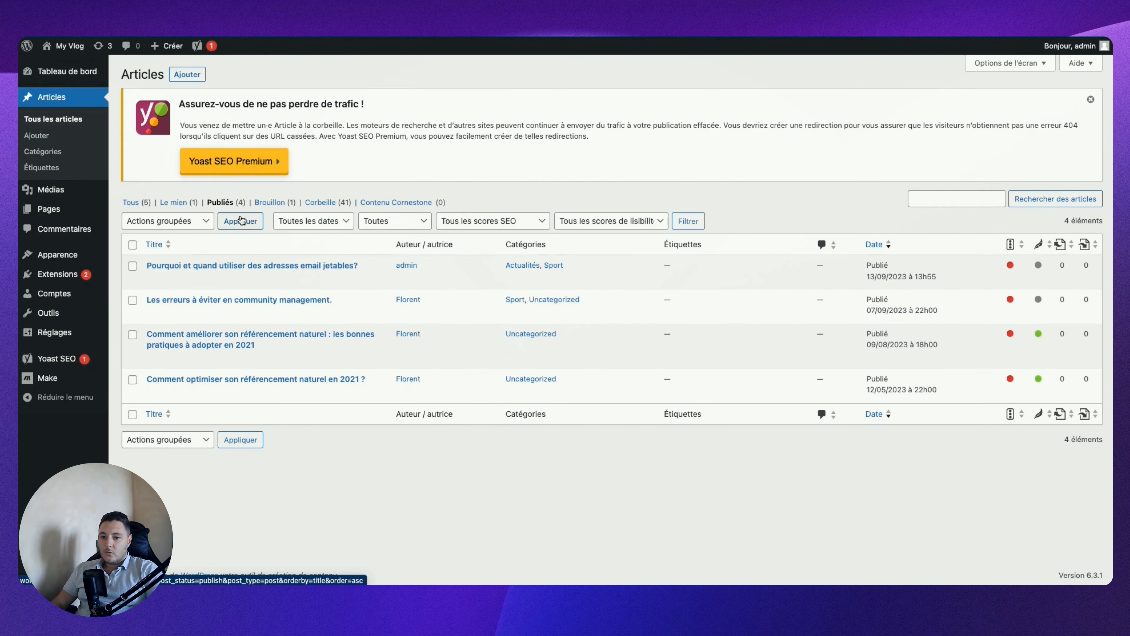
left_click(269, 202)
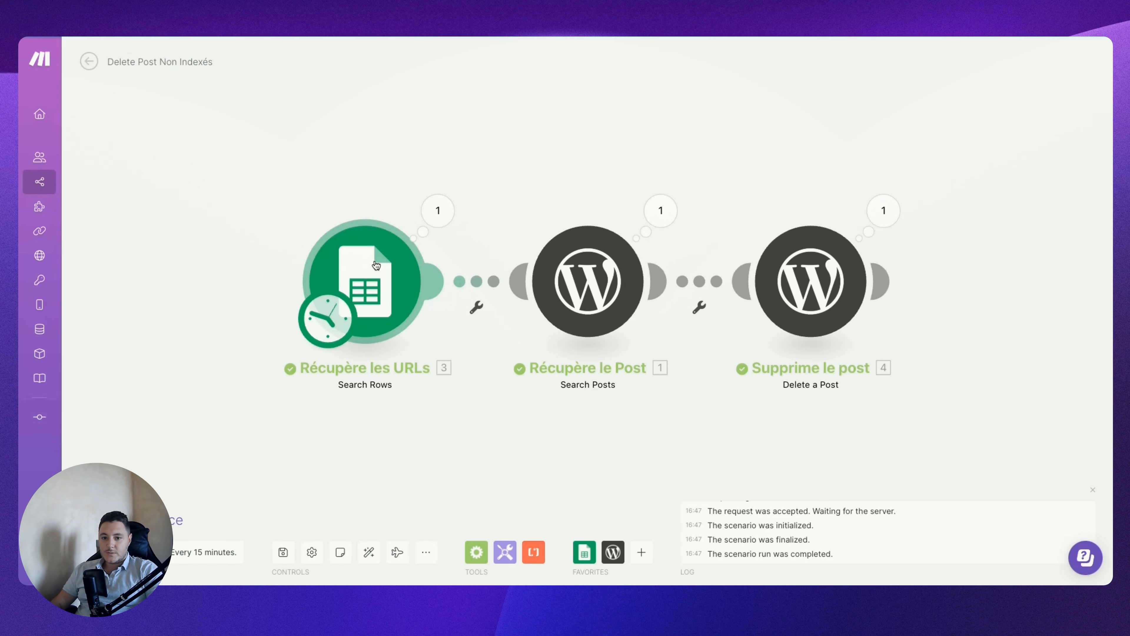
Step: Clear the maximum number of returned rows in the Récupère les URLs module and accept the settings
left_click(362, 287)
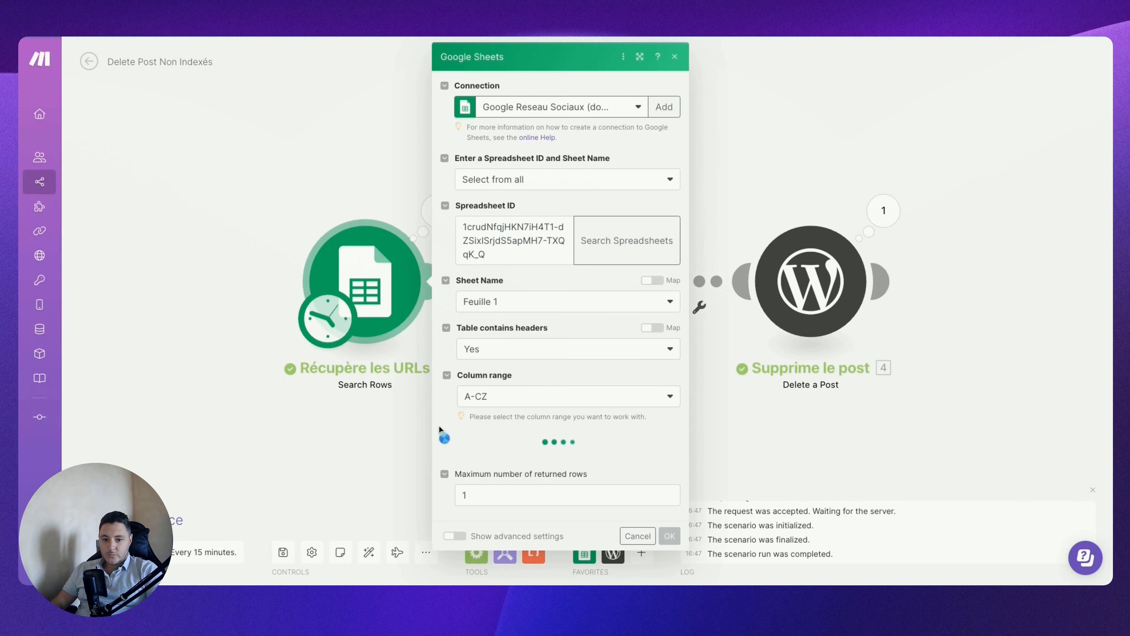
left_click(459, 526)
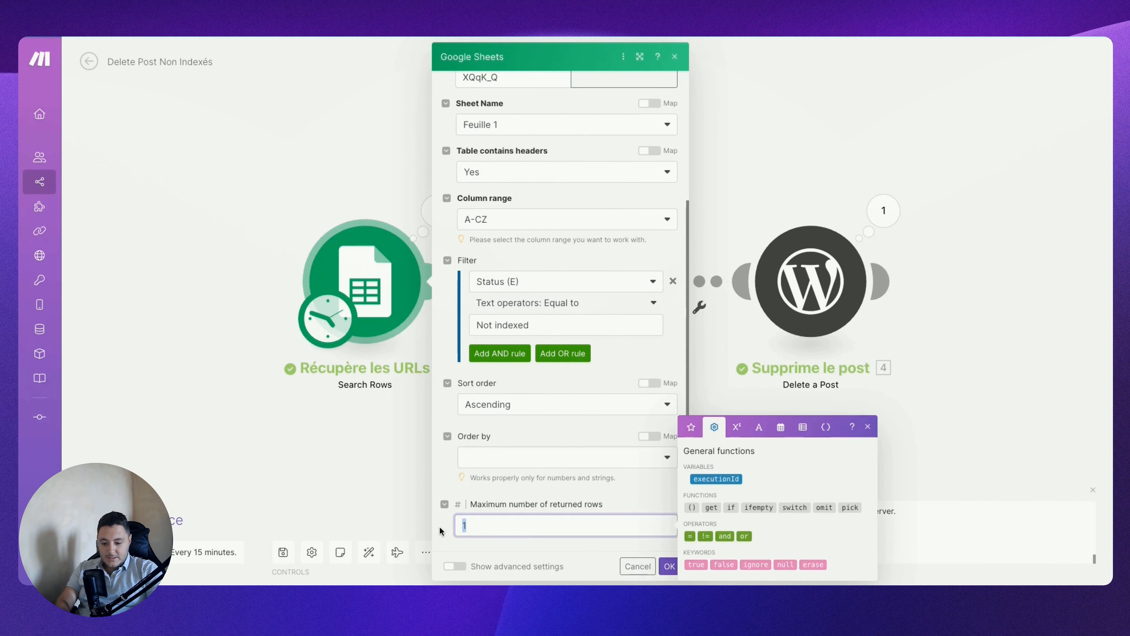
key("BackSpace")
left_click(631, 551)
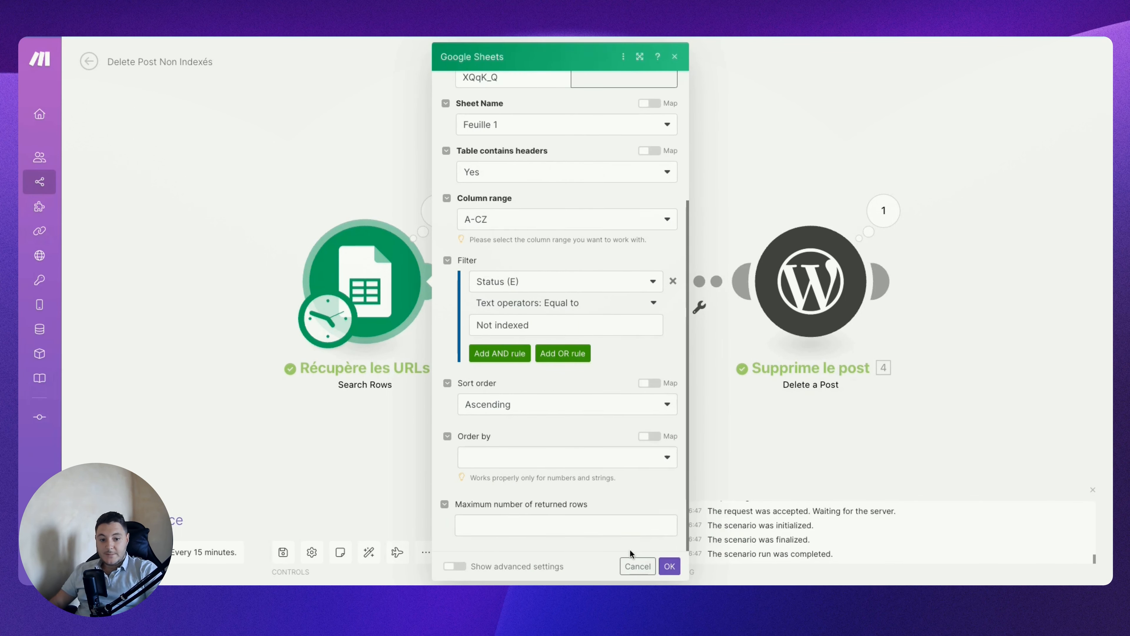
left_click(670, 566)
Step: Run the whole scenario once and examine the execution details of the Supprime le post module
left_click(147, 520)
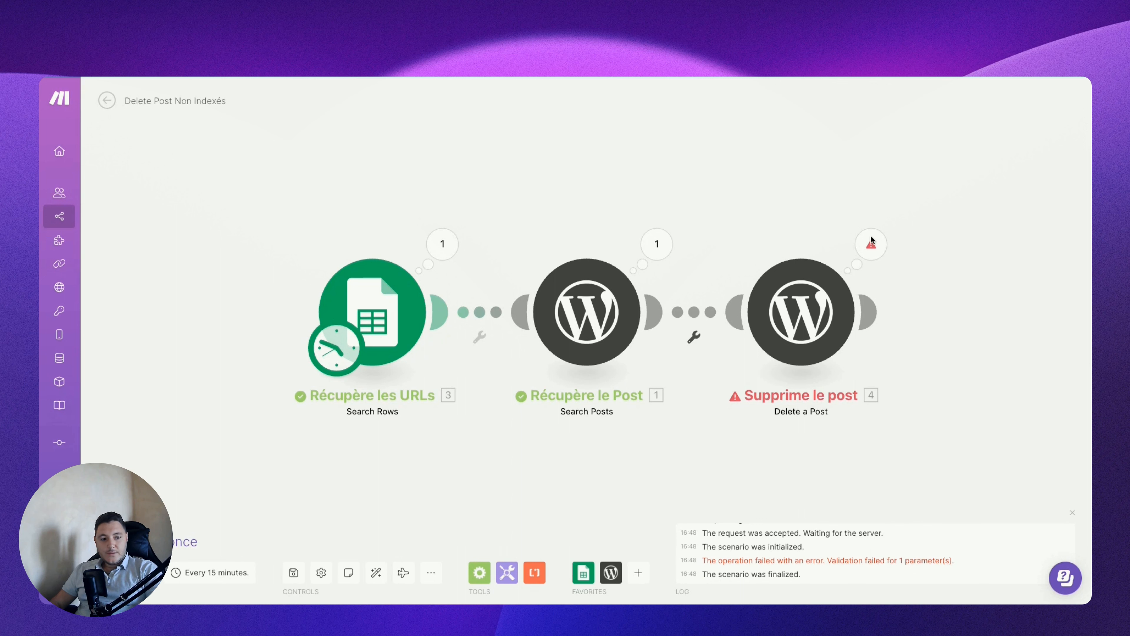
left_click(871, 243)
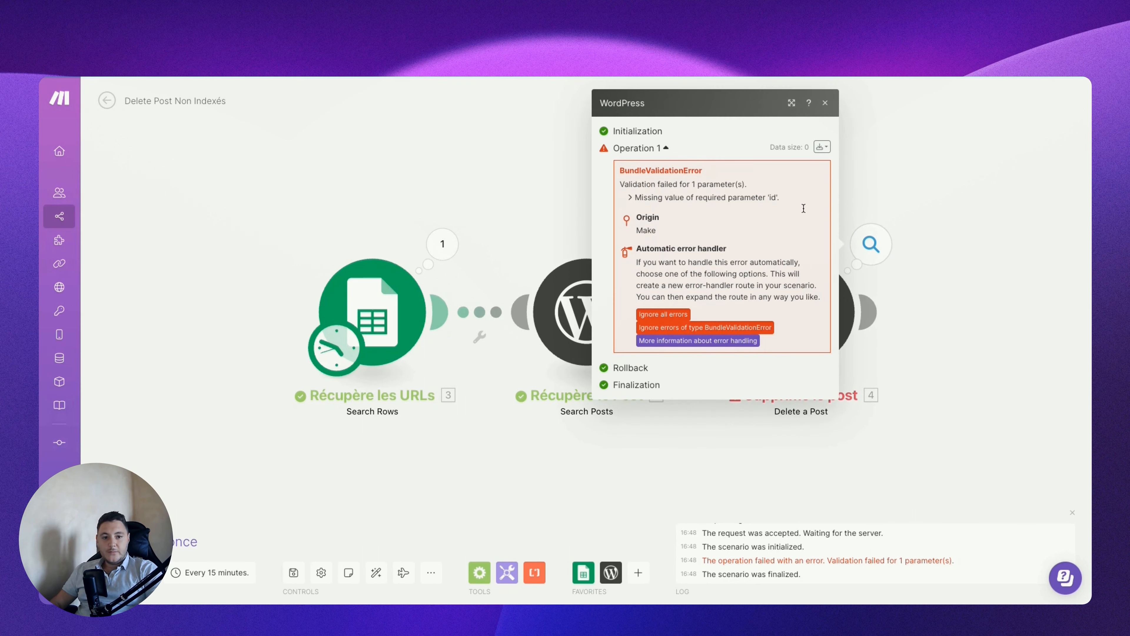
left_click(921, 231)
Step: Move the Supprime le post module farther from Récupère le Post and create a filter between them labelled "Isnt empty"
left_click_drag(837, 312, 930, 312)
left_click(752, 338)
left_click(742, 349)
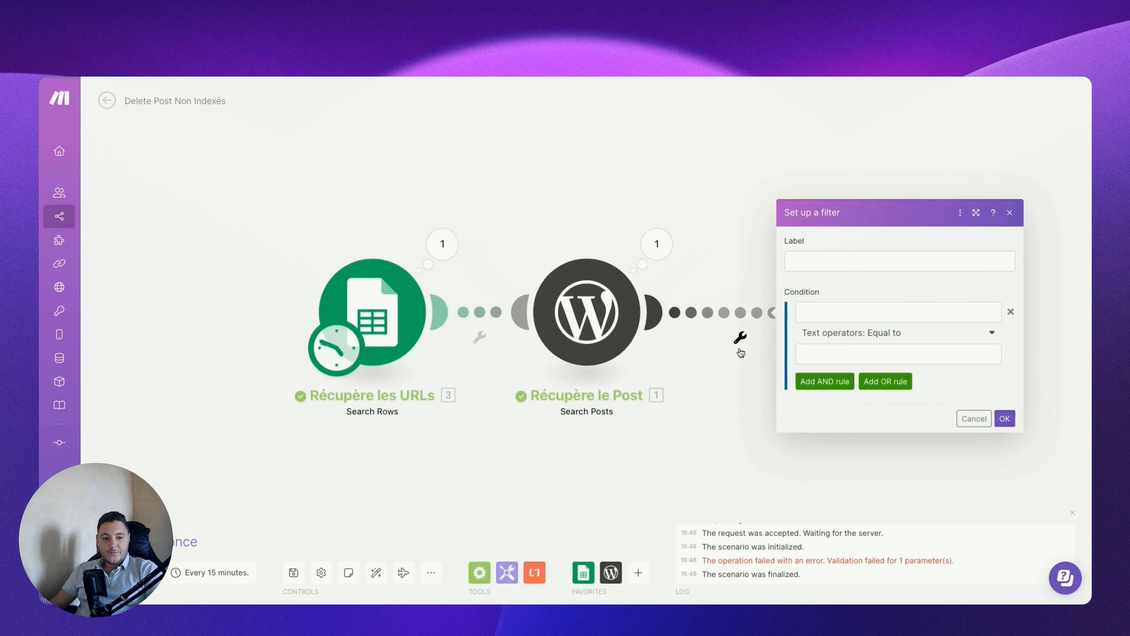
left_click(805, 267)
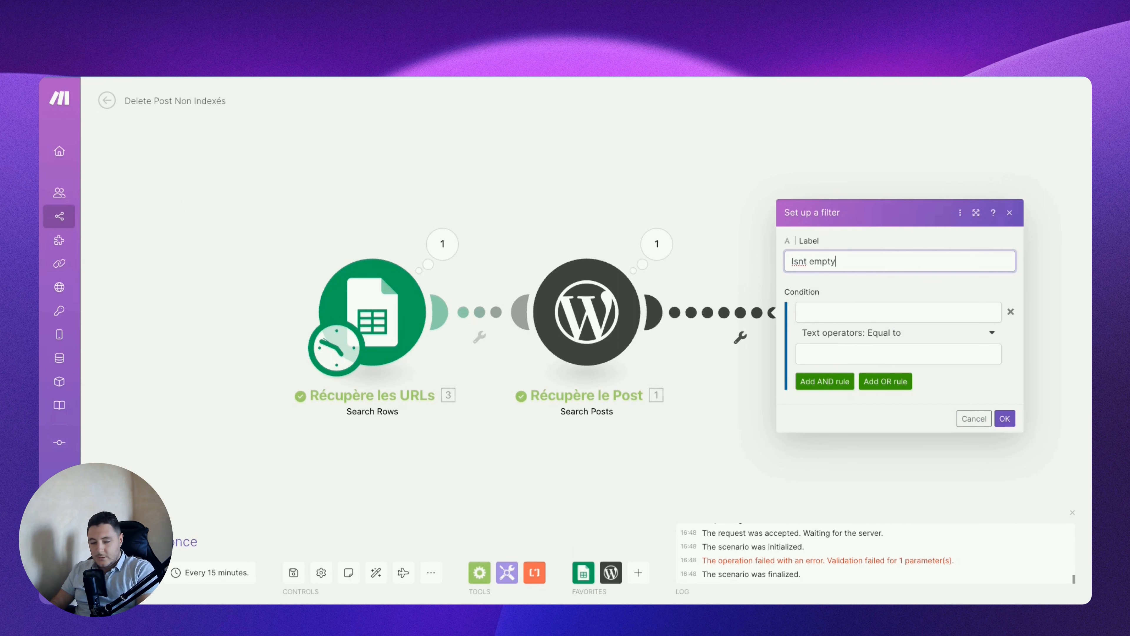
Step: Set the filter condition to the Récupère le Post ID, Not equal to an empty value, and save the scenario
key("Tab")
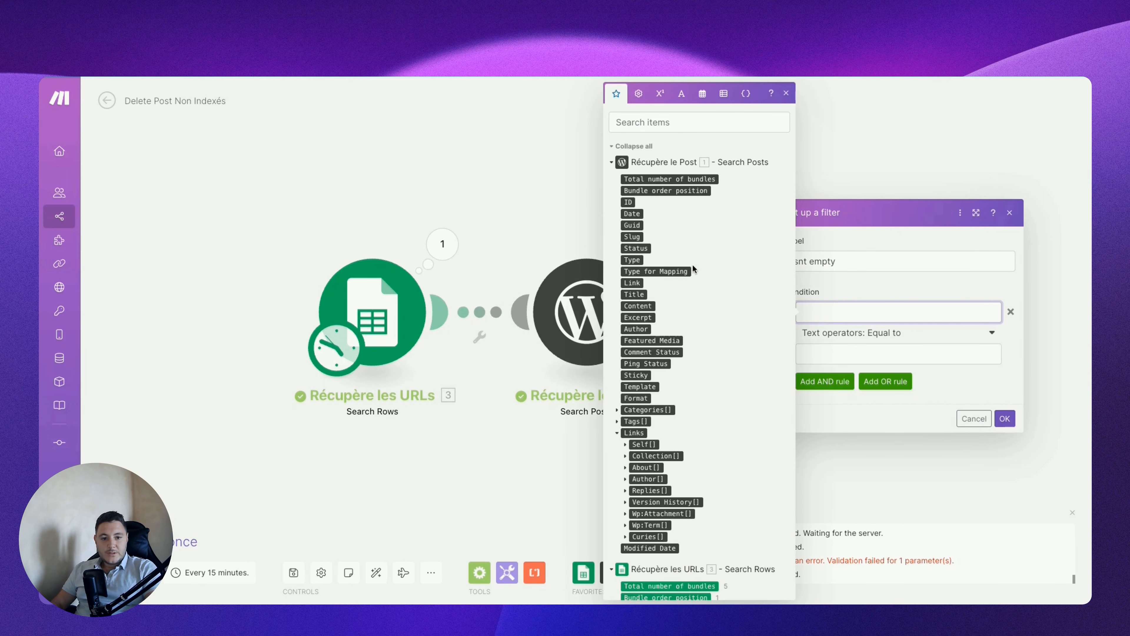
left_click(628, 203)
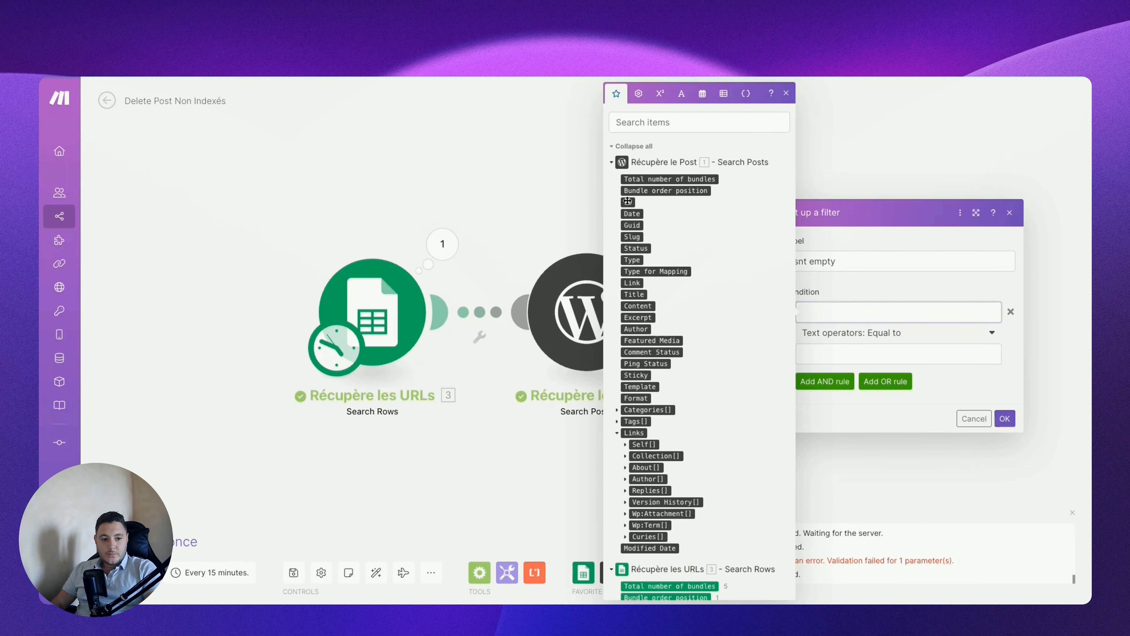
left_click(915, 339)
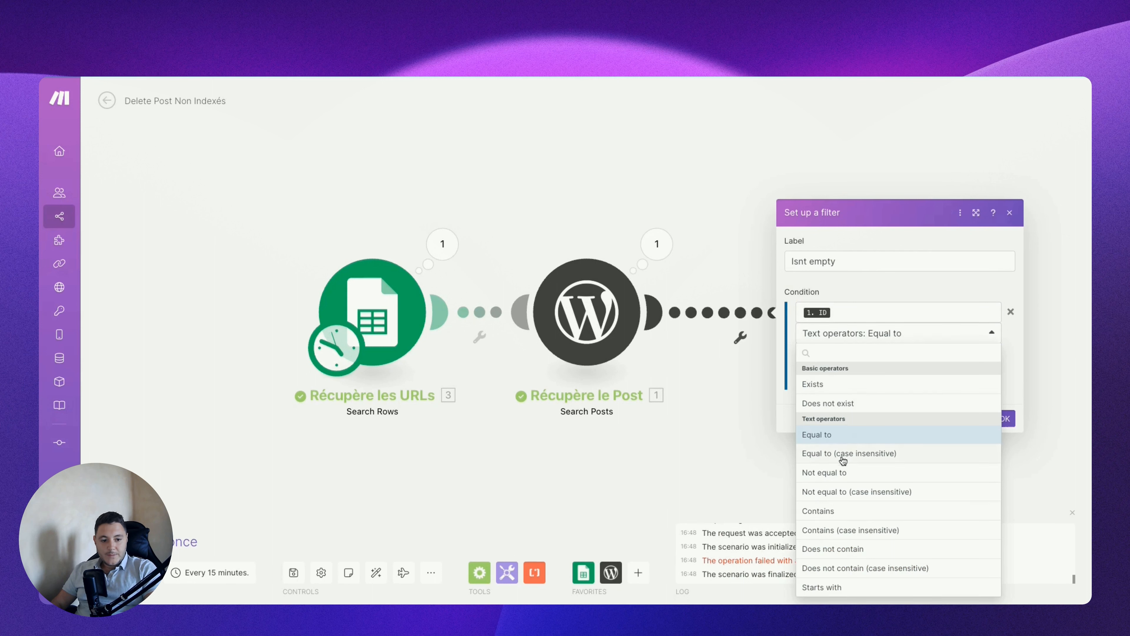
left_click(839, 473)
left_click(842, 353)
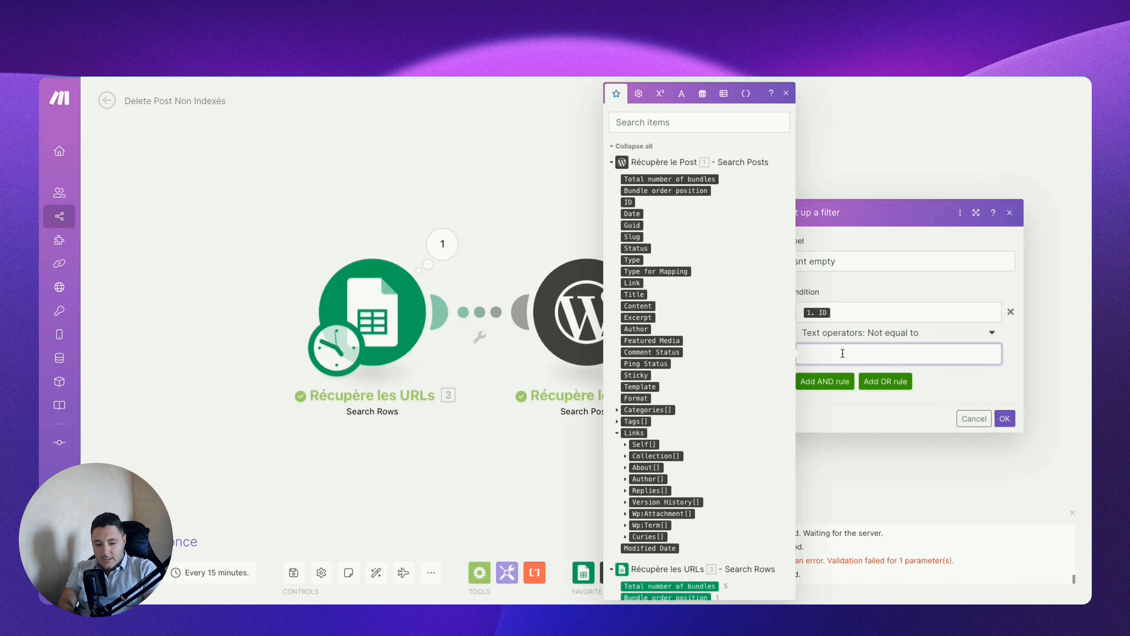
left_click(1005, 418)
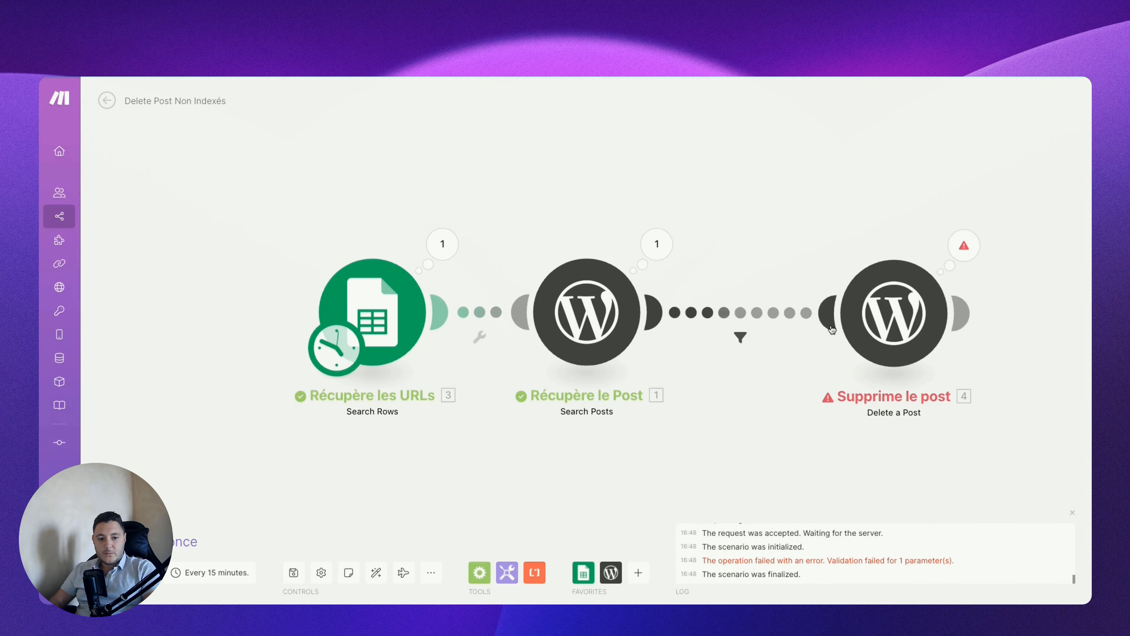
left_click(295, 572)
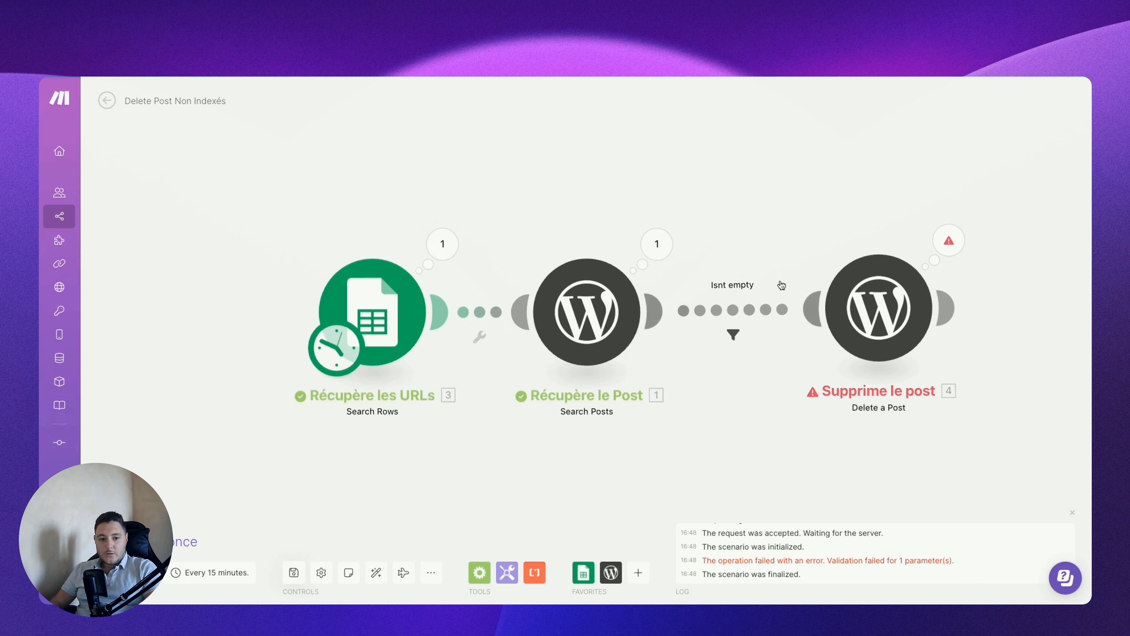
Step: Change the filter's ID condition to the basic operator Does not exist and run the whole scenario once
left_click(733, 333)
left_click(899, 332)
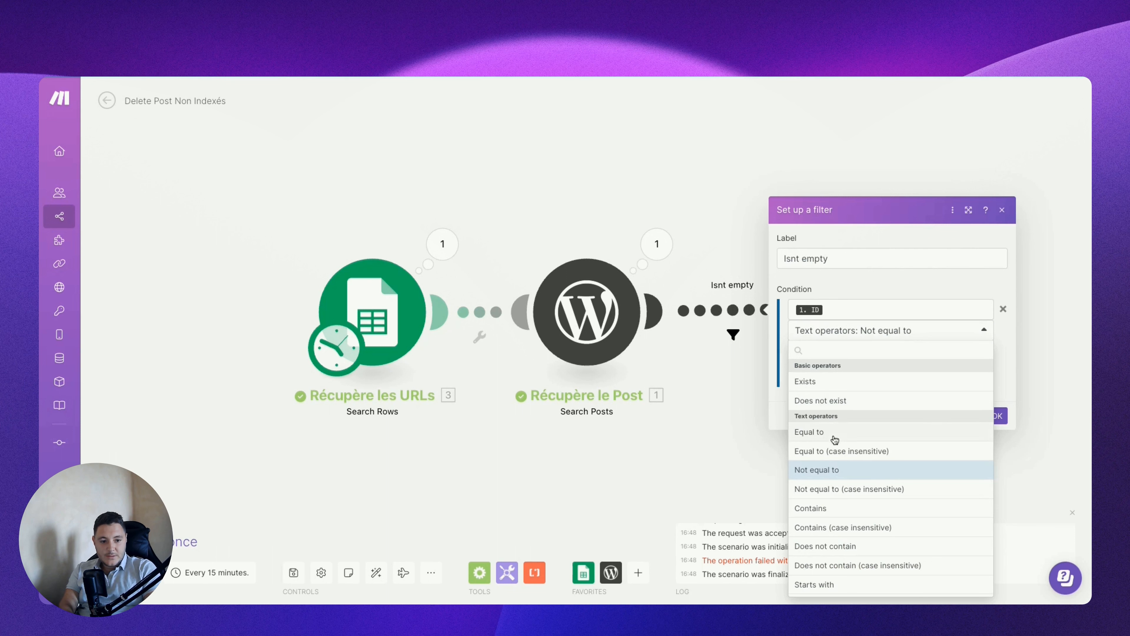
left_click(821, 401)
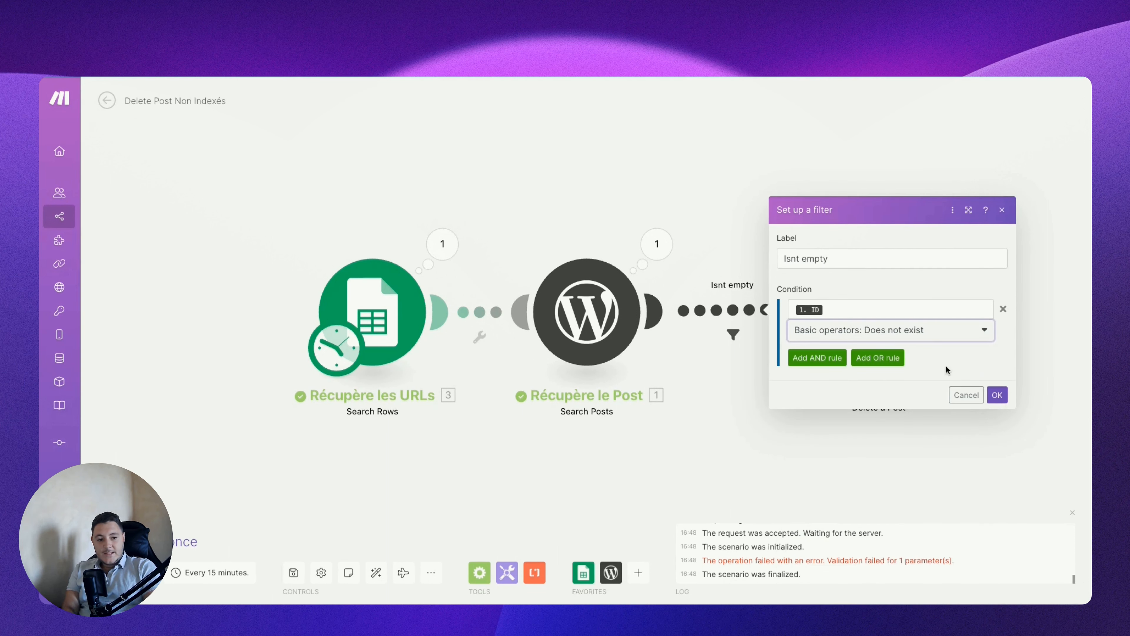
left_click(997, 396)
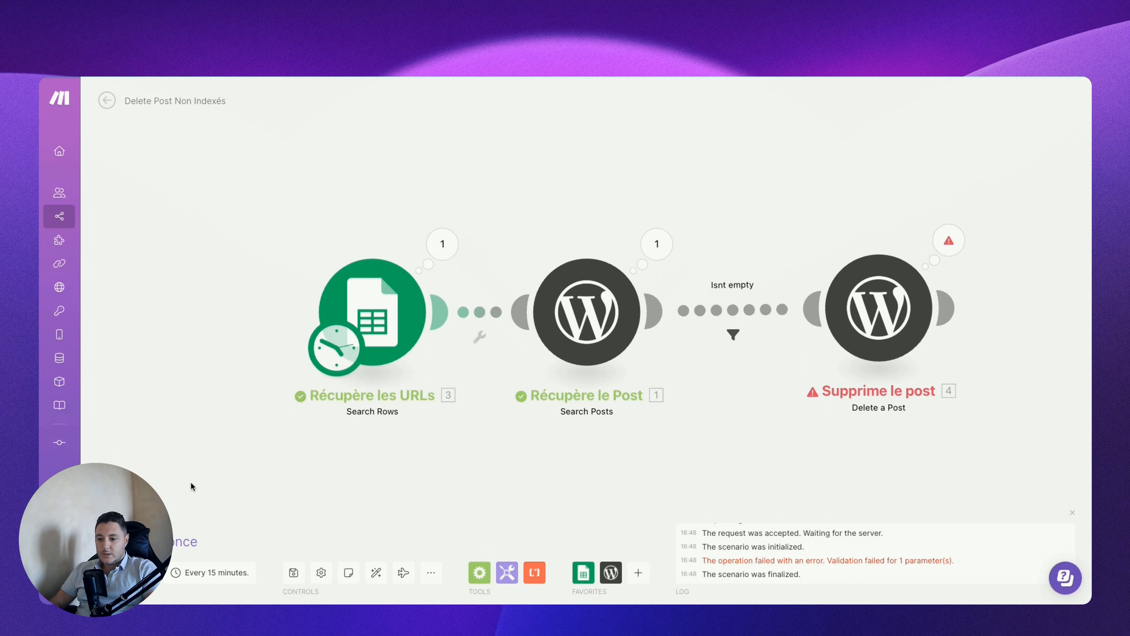
left_click(111, 541)
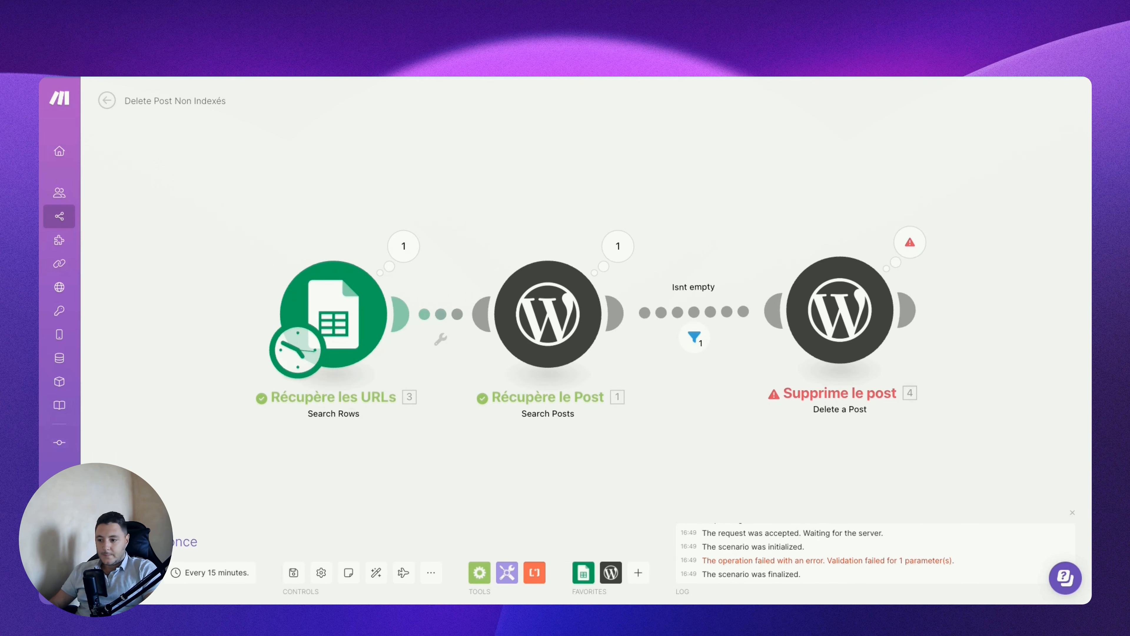
Step: Review the Isnt empty filter's condition and examine the output bundle in the Récupère le Post execution results
left_click(694, 337)
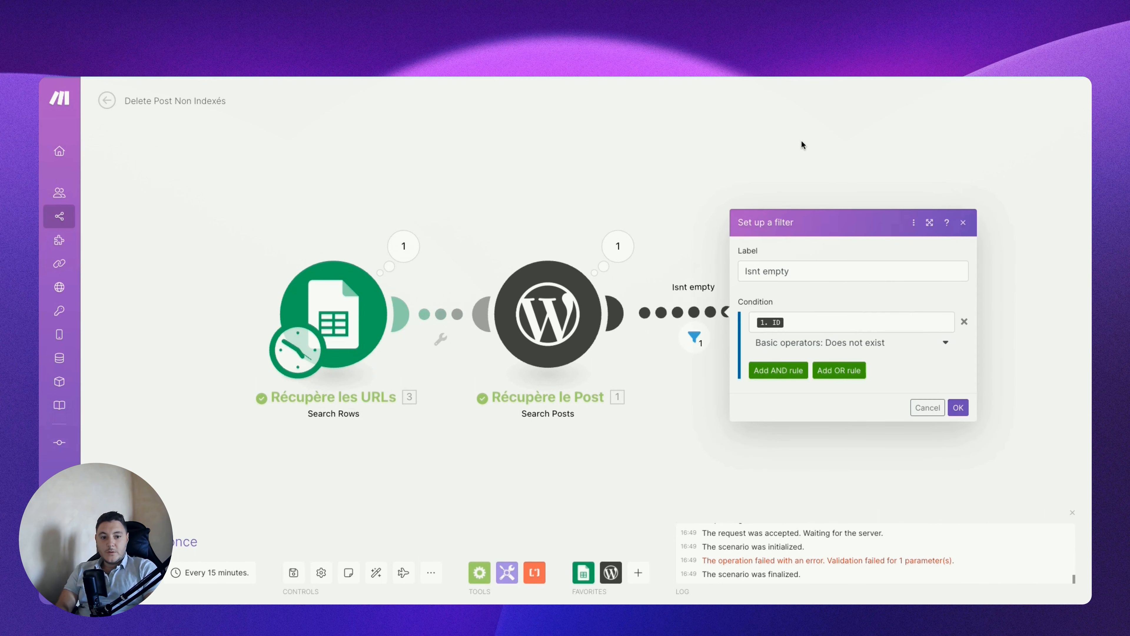
left_click(850, 127)
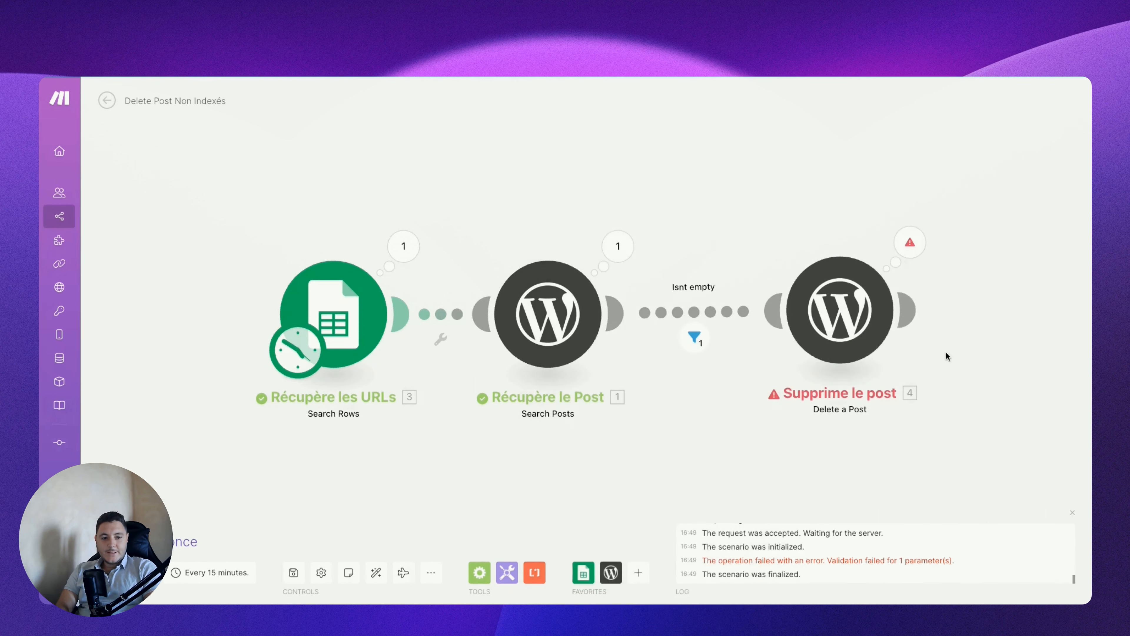
left_click(625, 231)
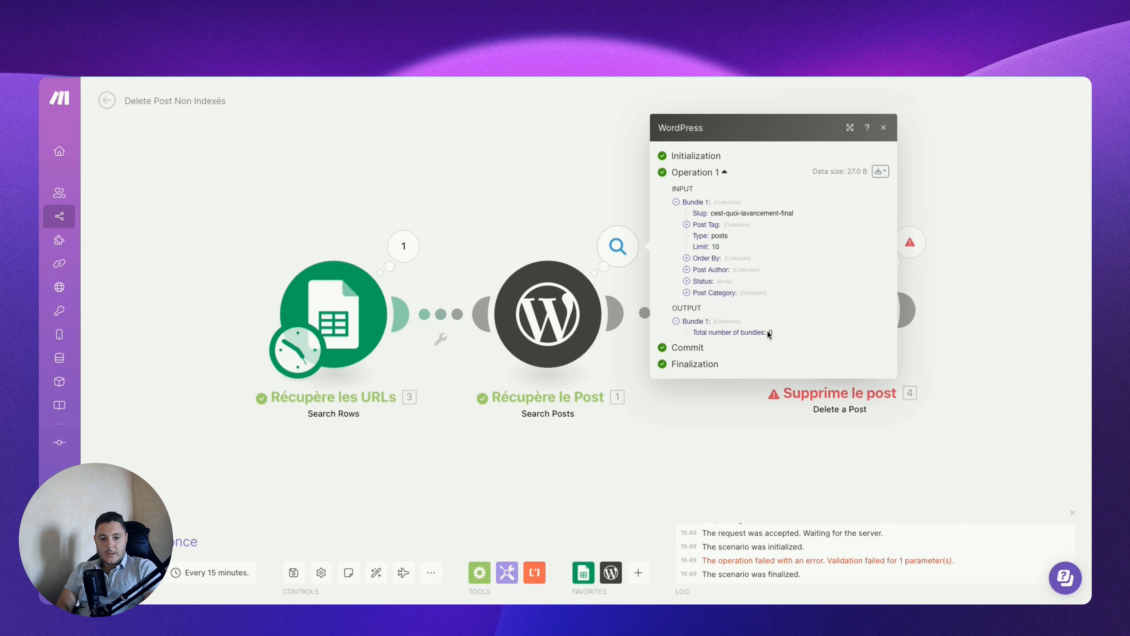
left_click(949, 296)
left_click(695, 333)
left_click(680, 275)
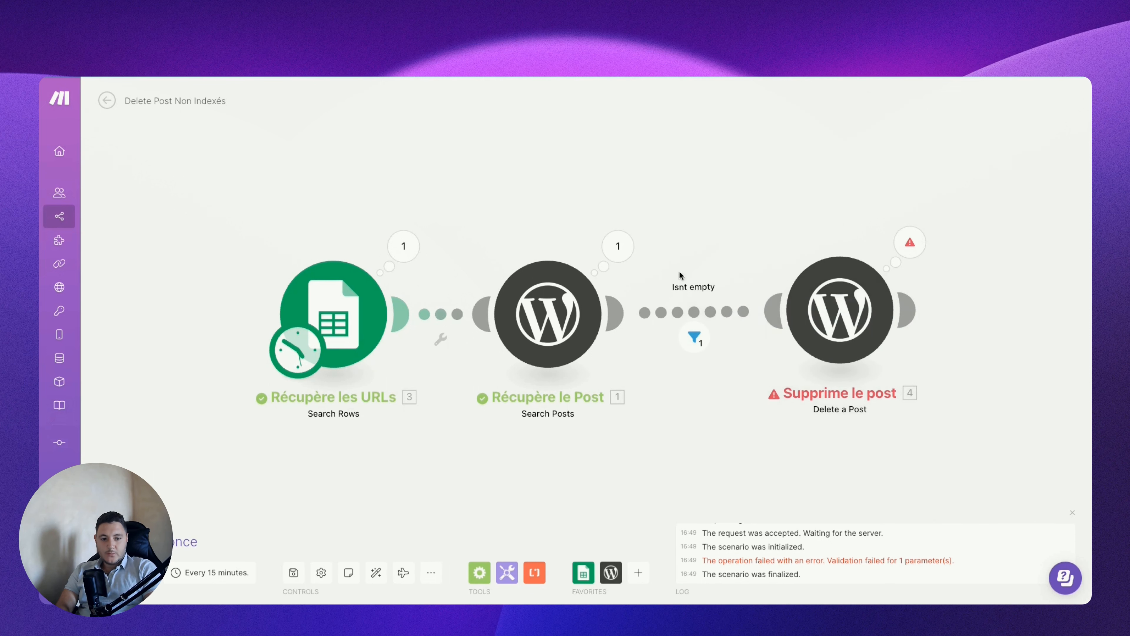
Step: Change the Isnt empty filter condition to Récupère le Post's Total number of bundles, Not equal to 0, and accept it
left_click(695, 303)
left_click(791, 326)
key("BackSpace")
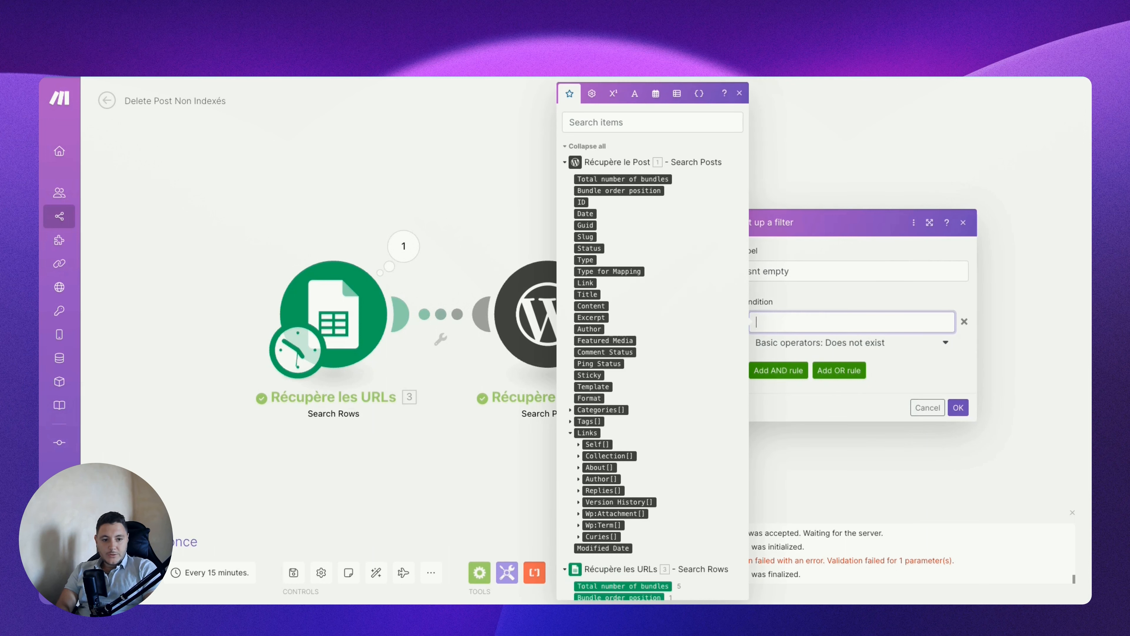
left_click(608, 180)
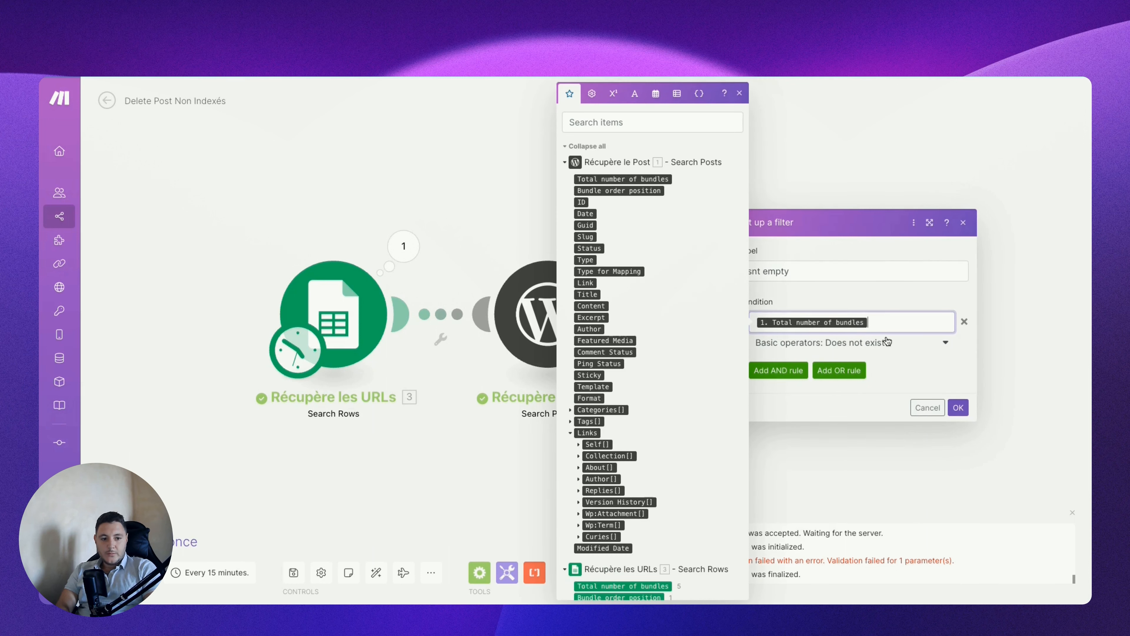
left_click(885, 344)
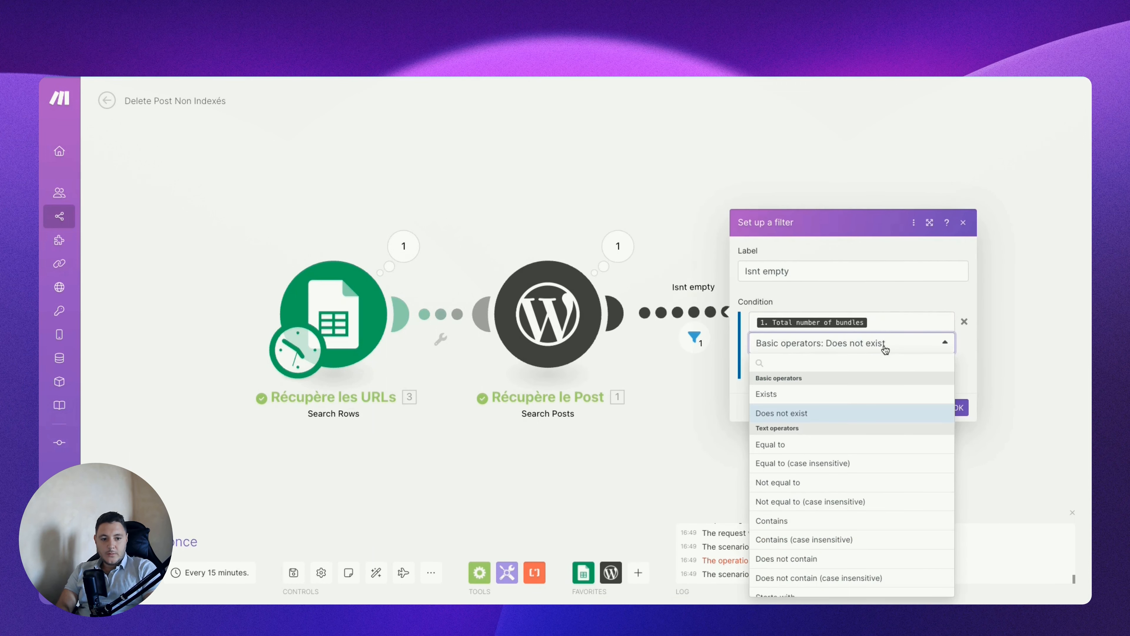
left_click(792, 481)
left_click(782, 363)
type("0")
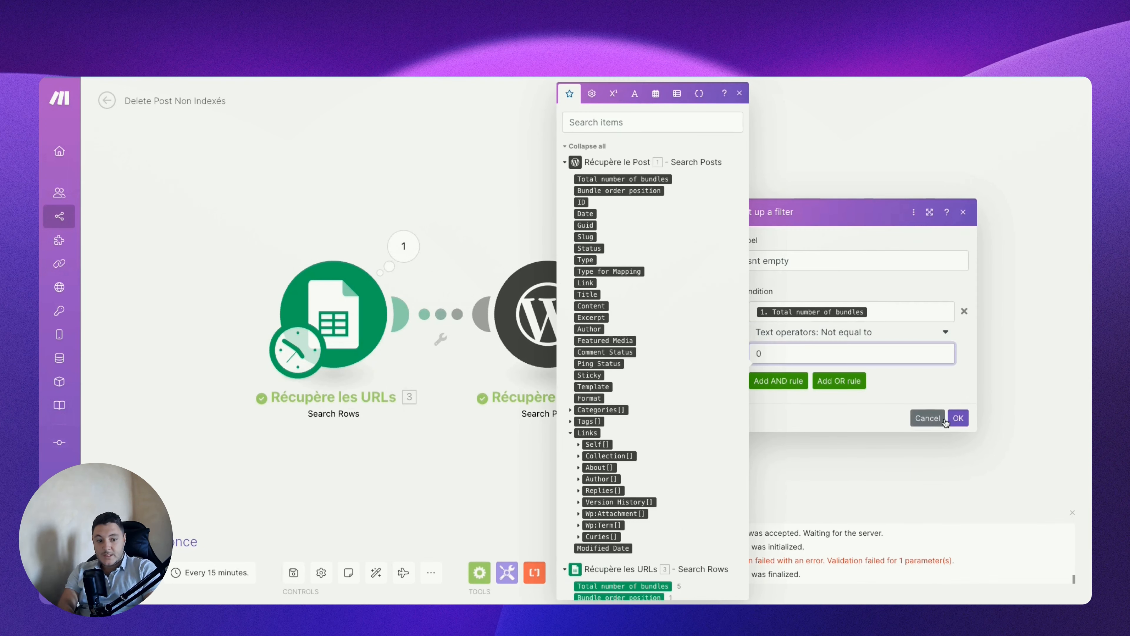
left_click(946, 420)
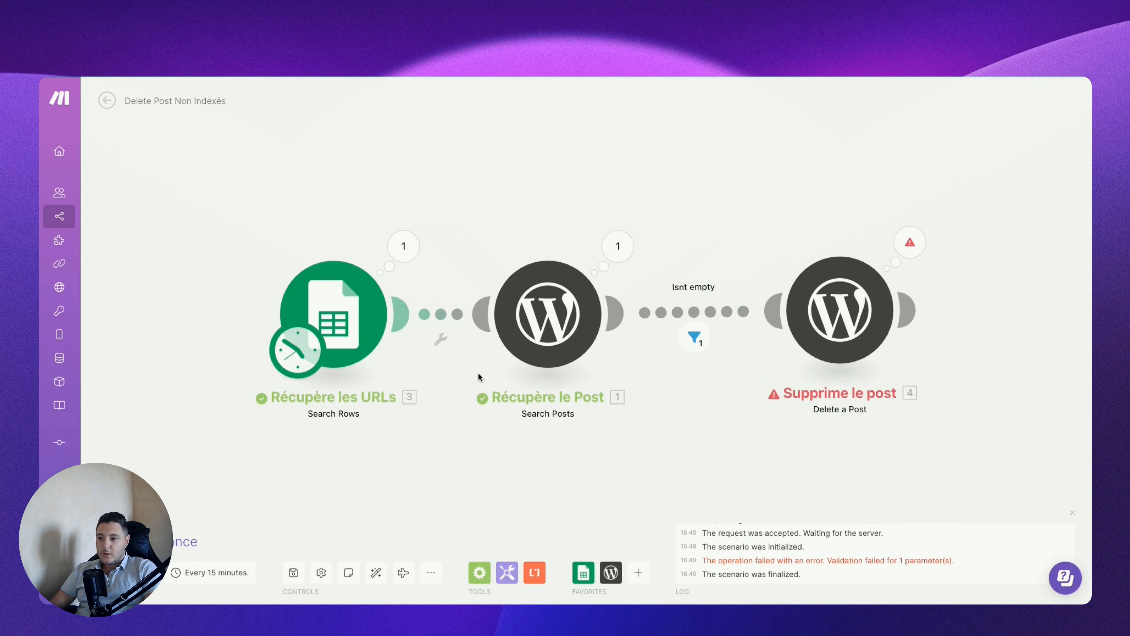
Step: Compare the URL bundles in the Récupère les URLs execution results with the slug and output of Récupère le Post
left_click(402, 245)
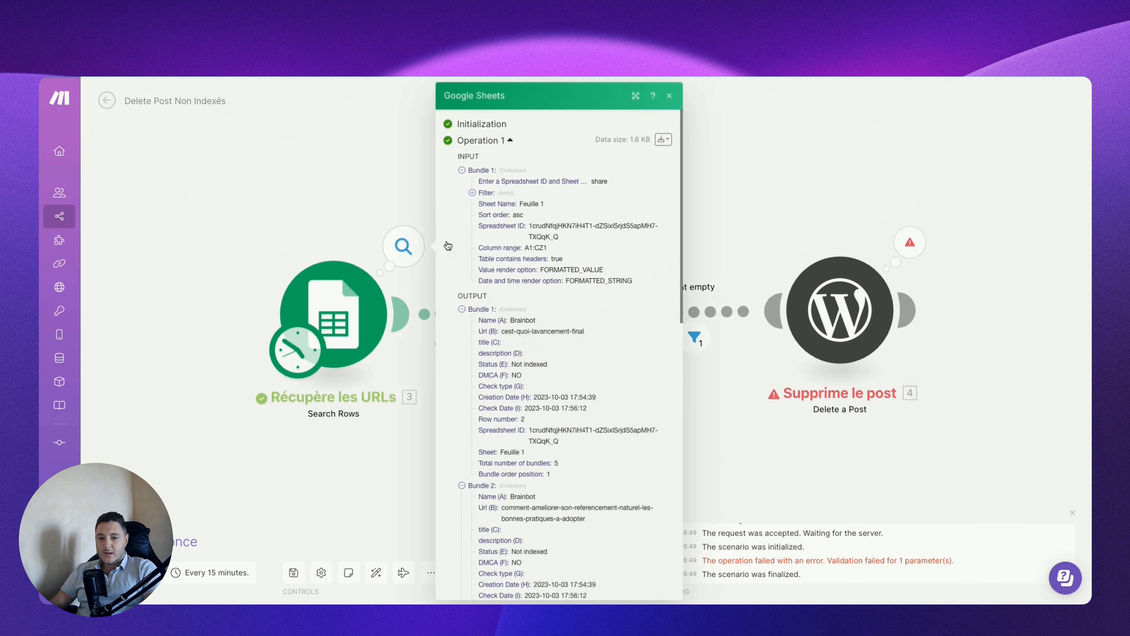
left_click(858, 180)
left_click(616, 244)
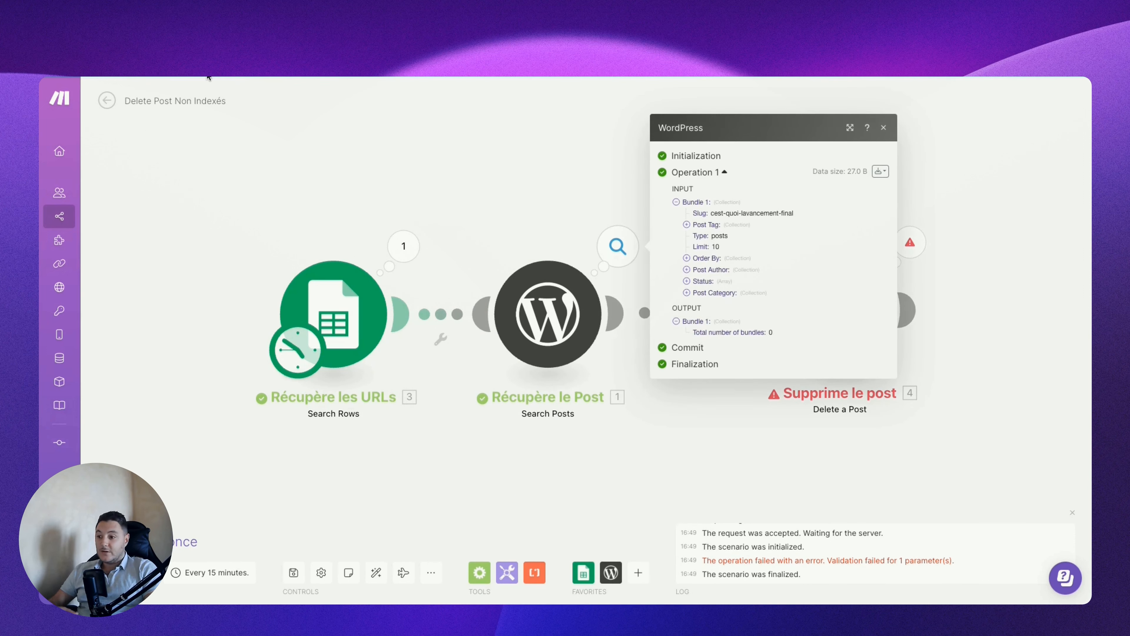
left_click(319, 124)
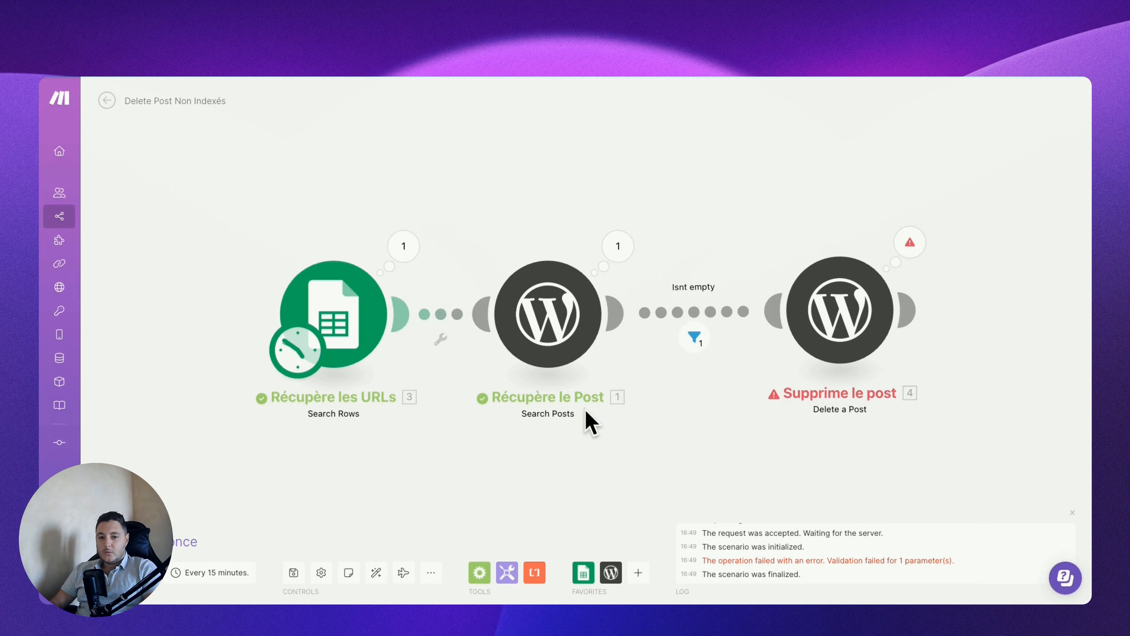
Step: Save the scenario, run it once and inspect how the Isnt empty filter handled each bundle, including the details of Bundle 1
left_click(295, 573)
left_click(134, 542)
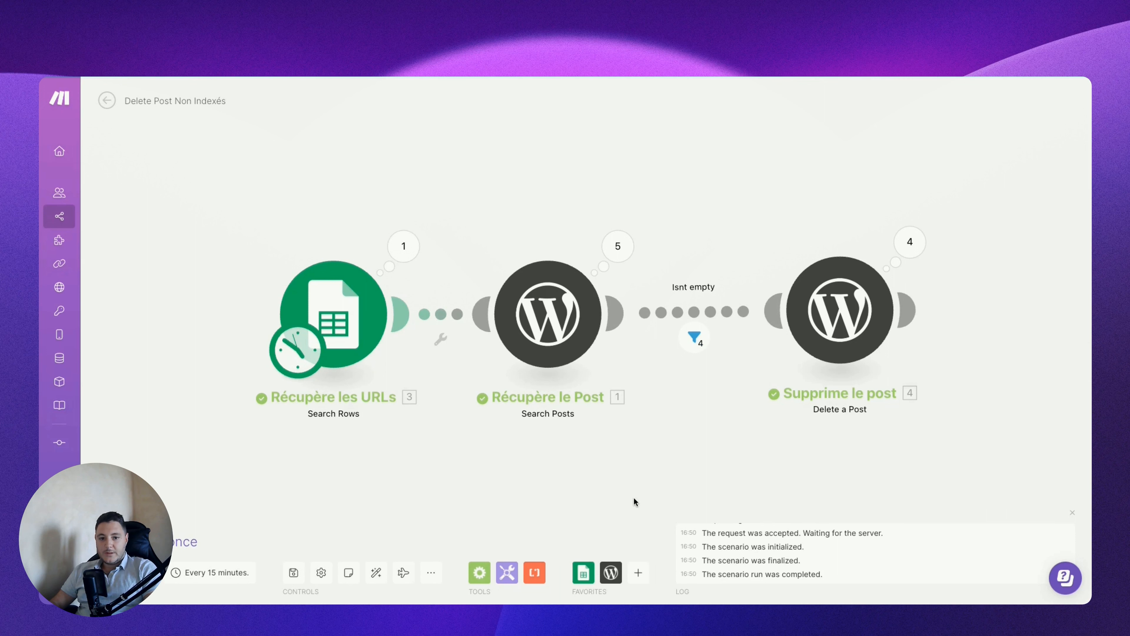
left_click(685, 340)
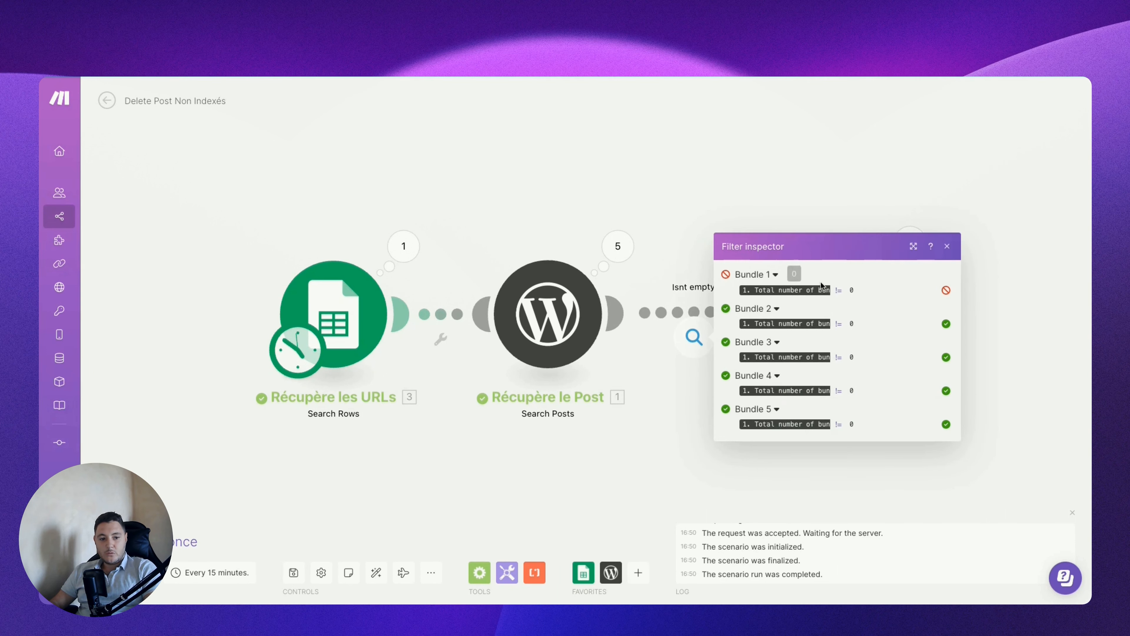
left_click(775, 278)
left_click(671, 171)
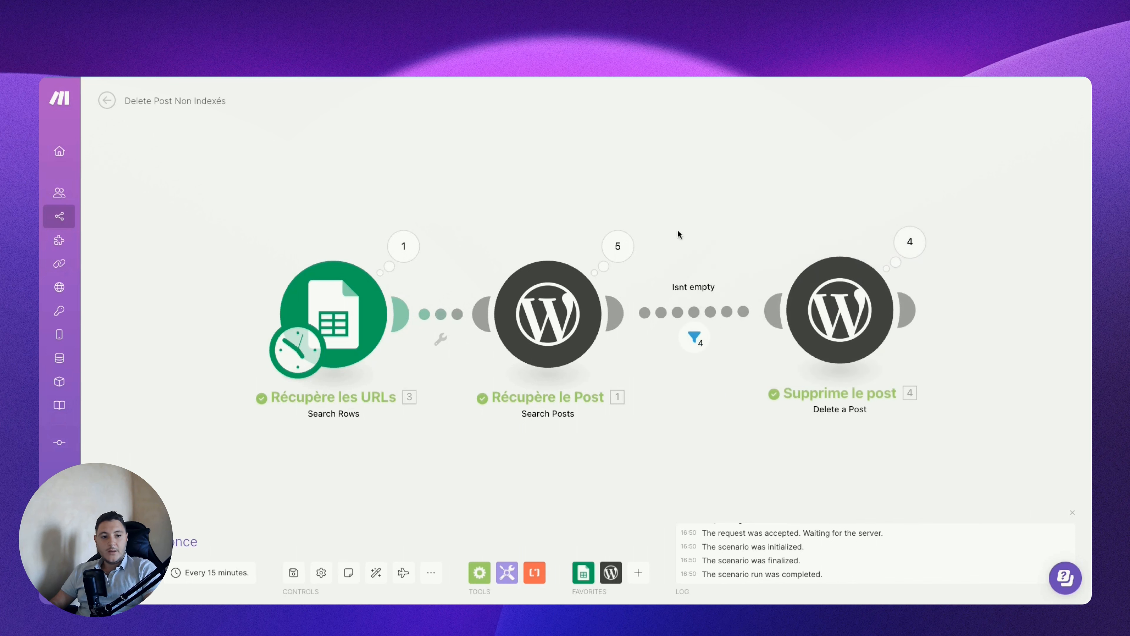